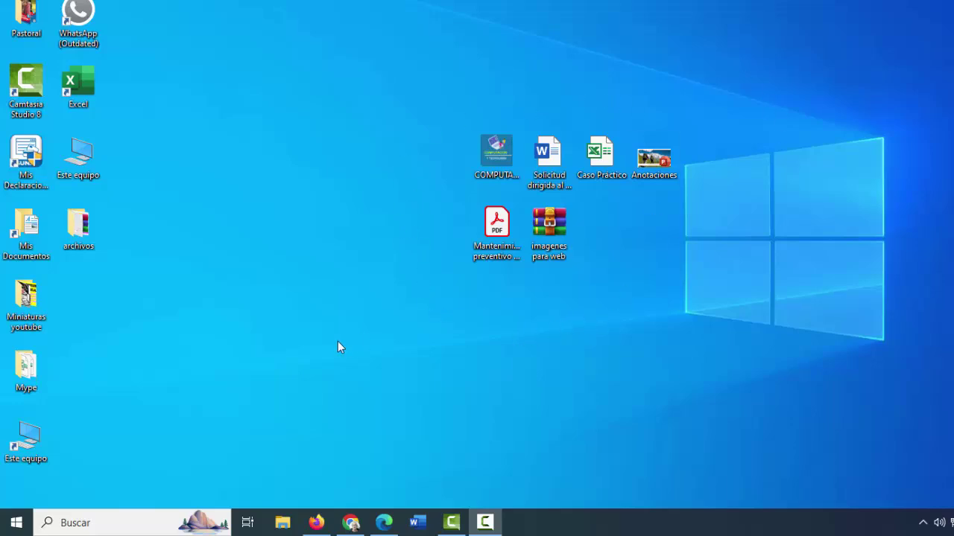
# Find Word through the Windows search, start it and create a blank document
pyautogui.click(16, 522)
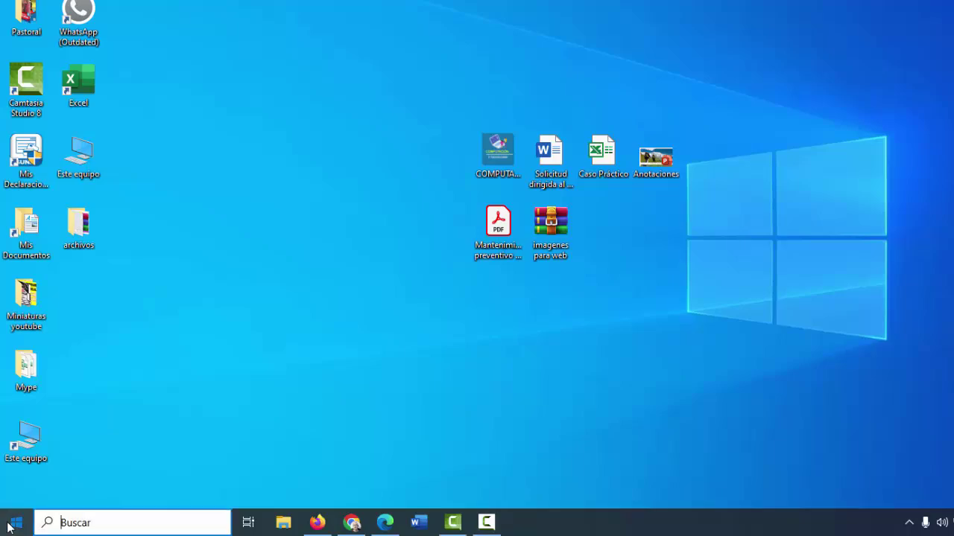
pyautogui.scroll(-2, 85, 216)
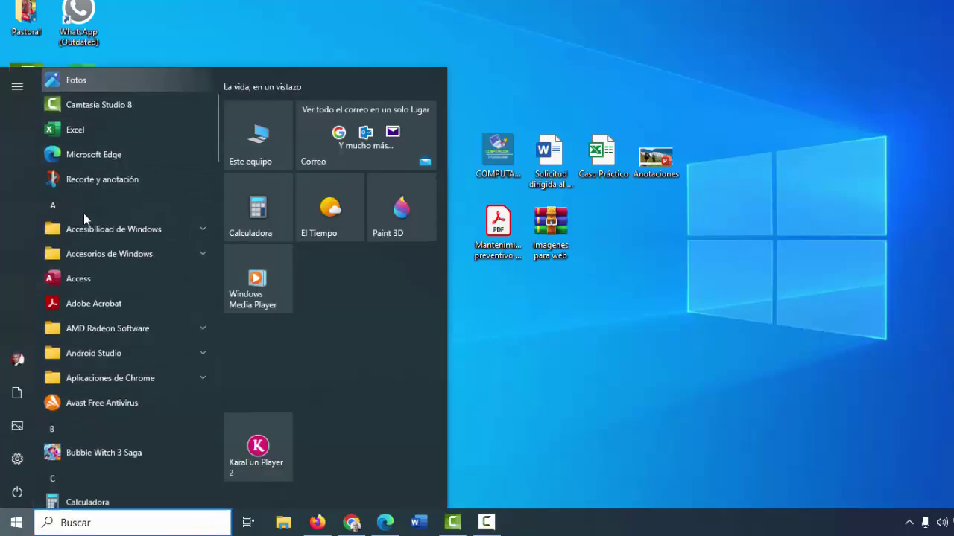
pyautogui.scroll(2, 83, 216)
pyautogui.click(82, 521)
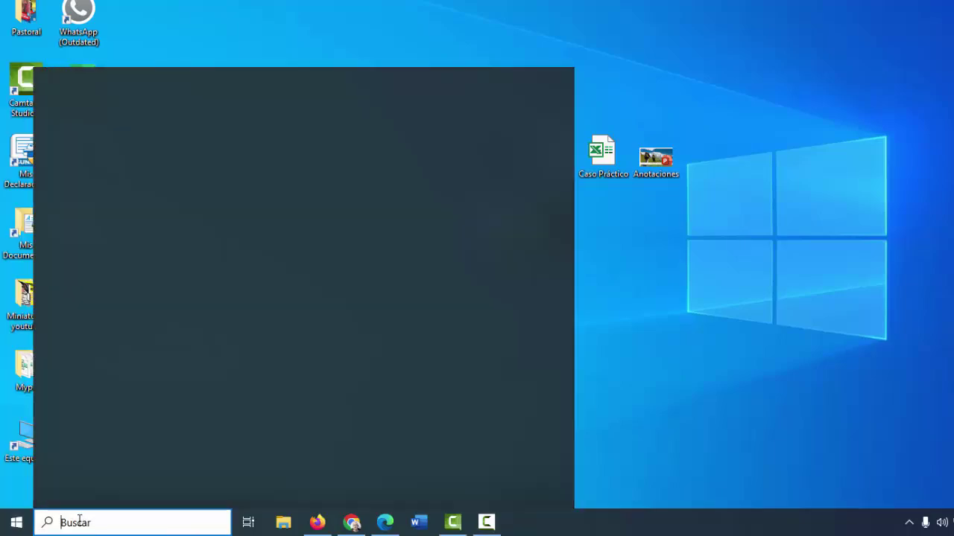
pyautogui.write('word')
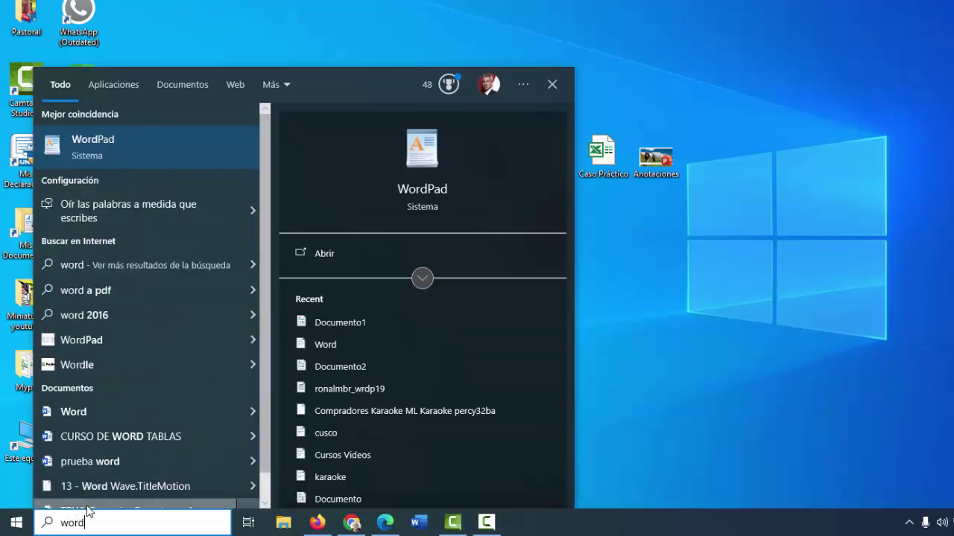
pyautogui.click(74, 415)
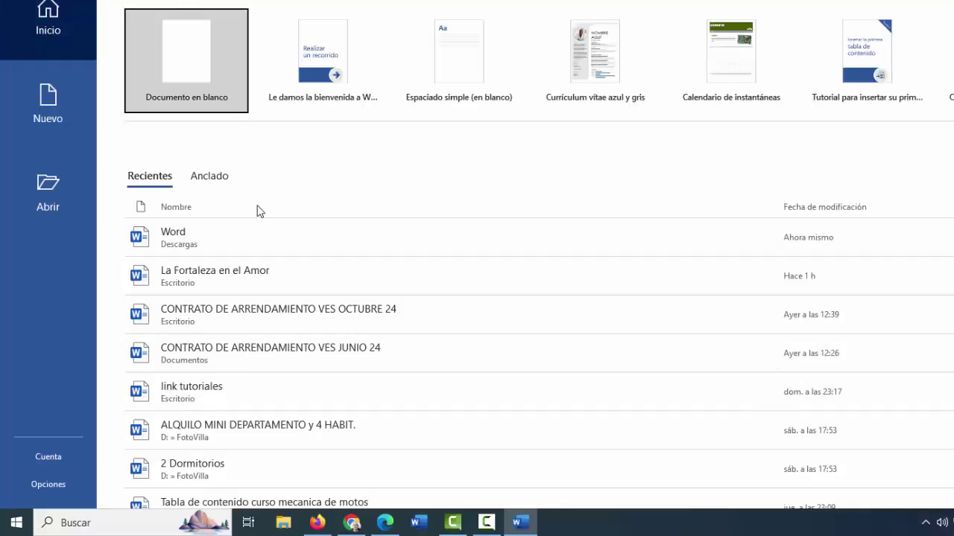
pyautogui.click(200, 62)
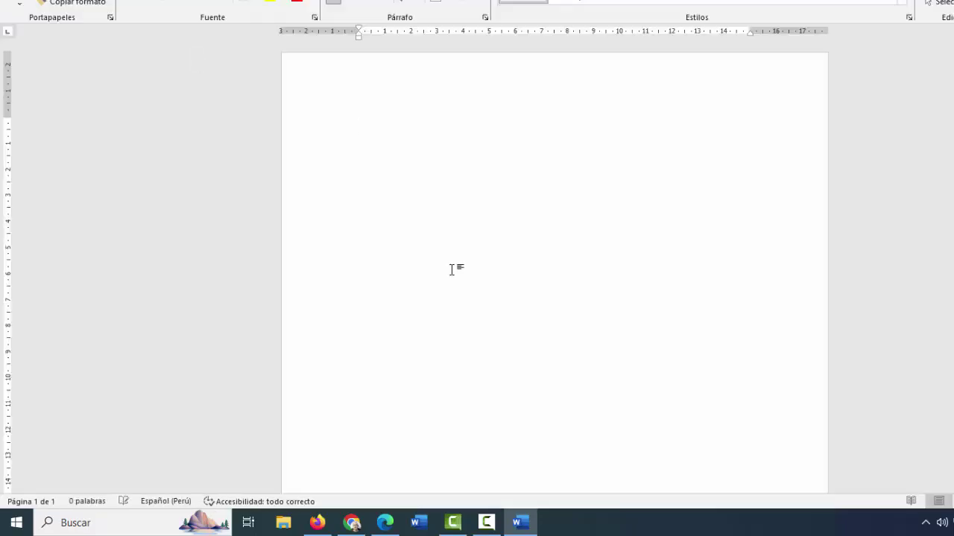
# Enter the text "SOLICITUD DE ENTREGA DE MATERIALES" on the first line of the blank document
pyautogui.write('SOLICITUD')
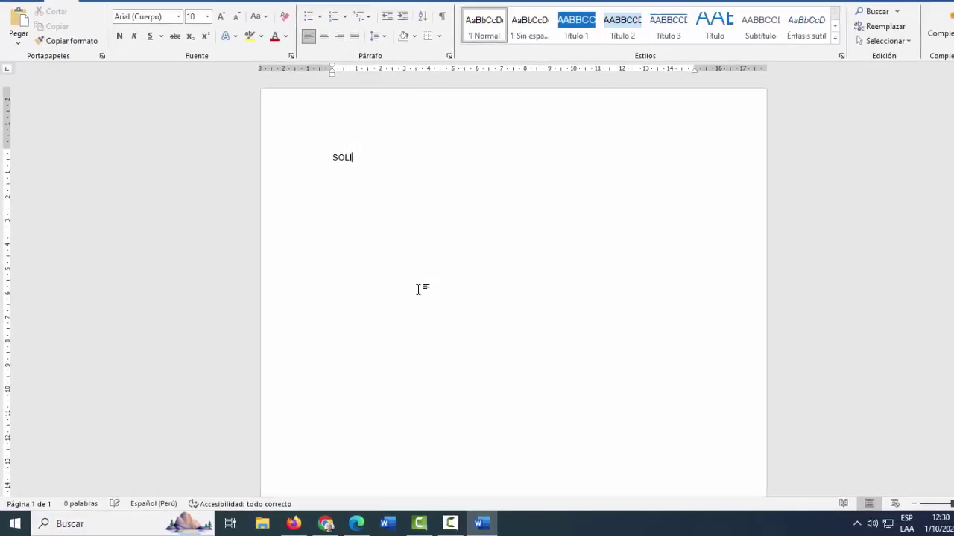
pyautogui.write(' DE ENTREGA DE MATERIAL')
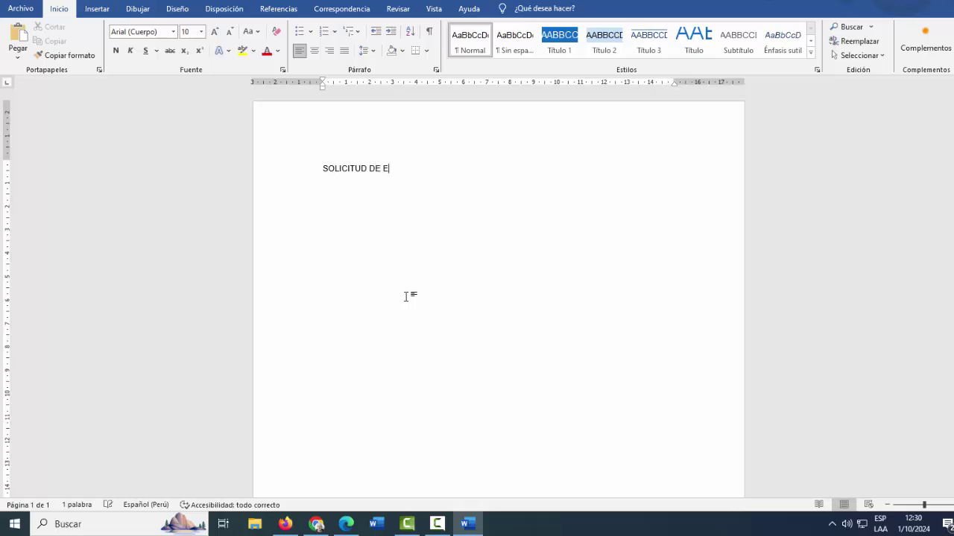
pyautogui.write('ES')
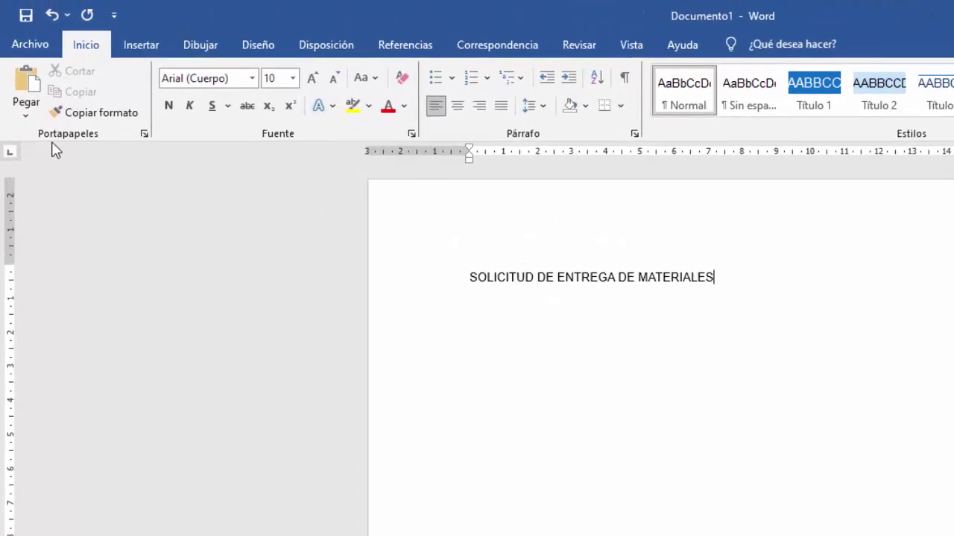
# Start saving the document under a new name and choose Escritorio as the destination folder
pyautogui.click(29, 46)
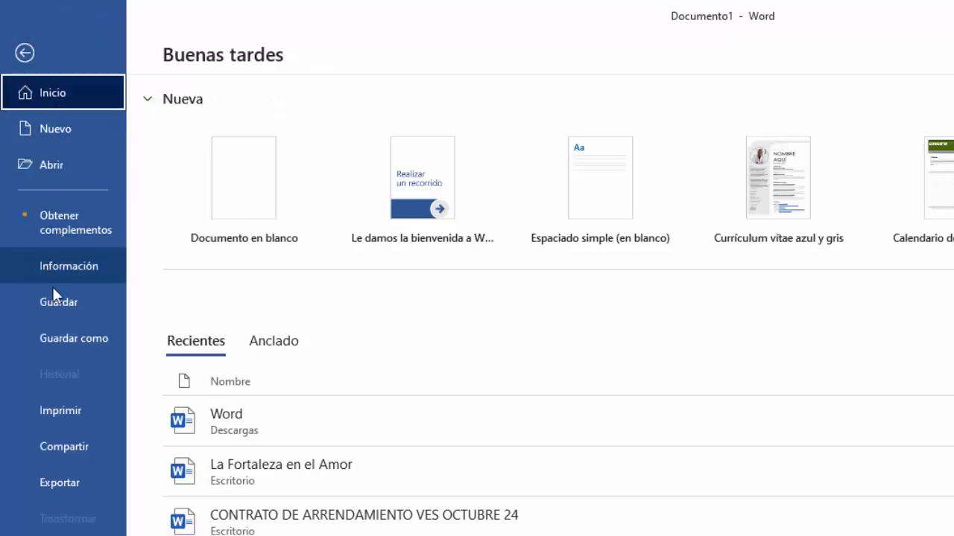
pyautogui.click(58, 336)
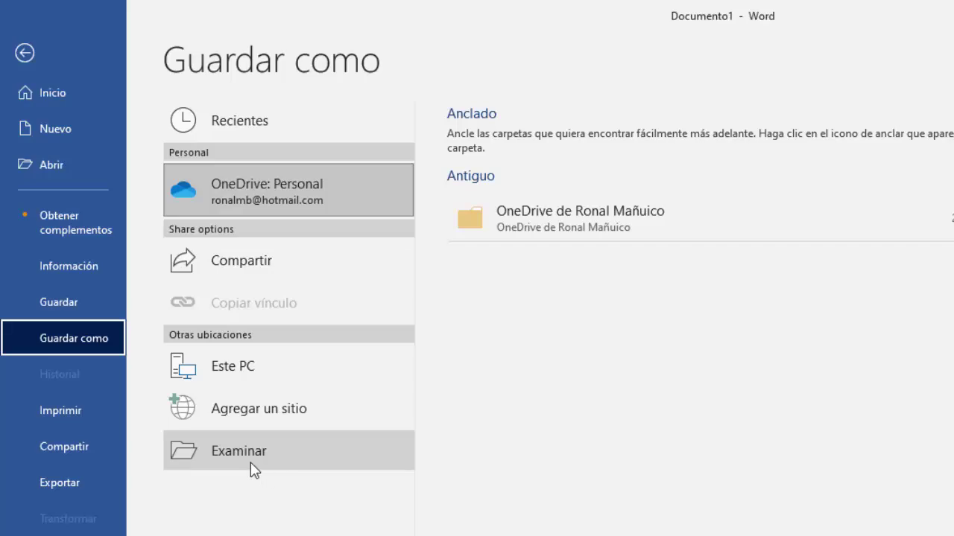
pyautogui.click(227, 457)
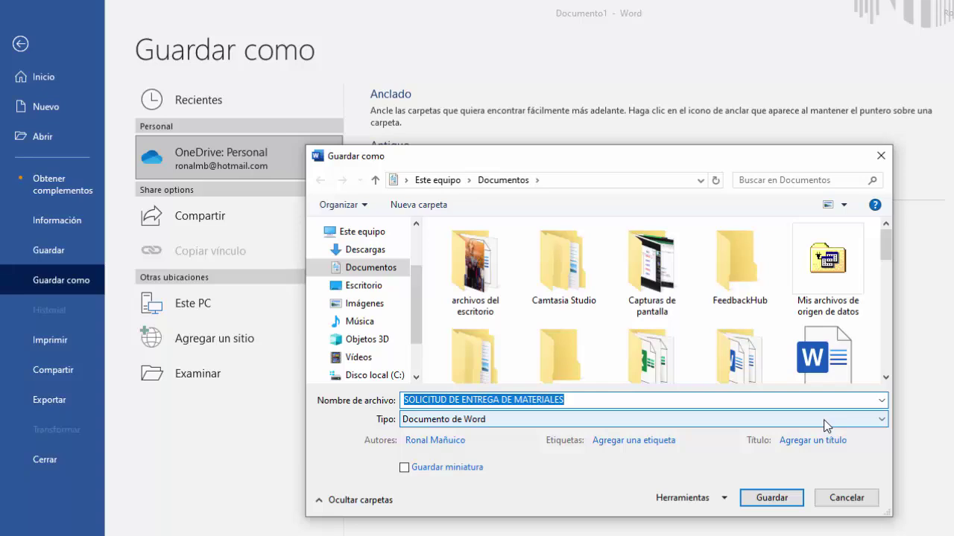
pyautogui.click(370, 269)
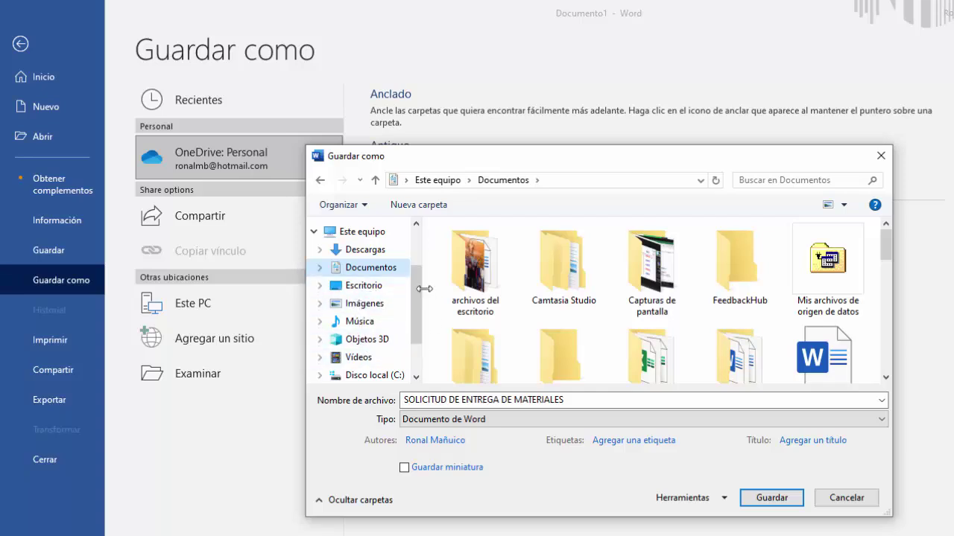
pyautogui.moveTo(415, 283); pyautogui.dragTo(413, 321)
pyautogui.scroll(3, 412, 324)
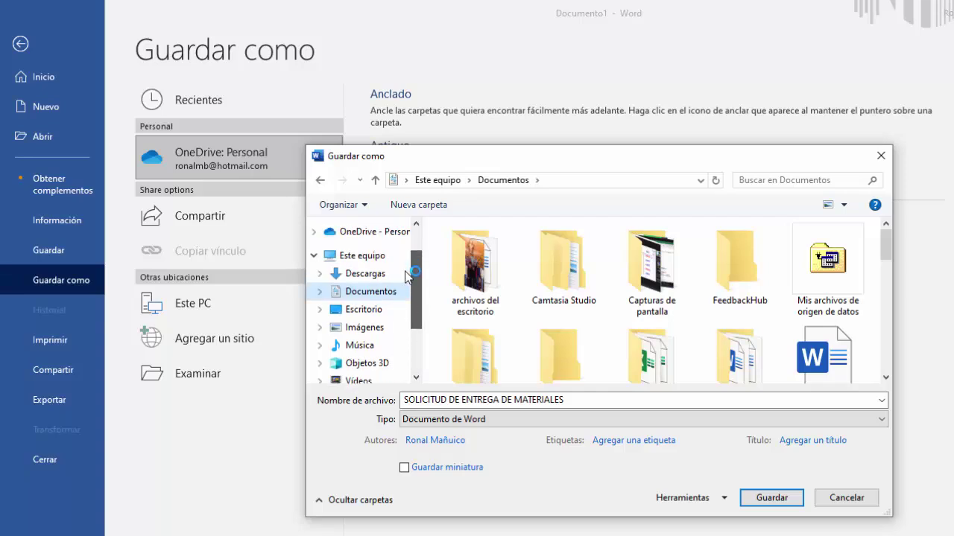
pyautogui.click(361, 310)
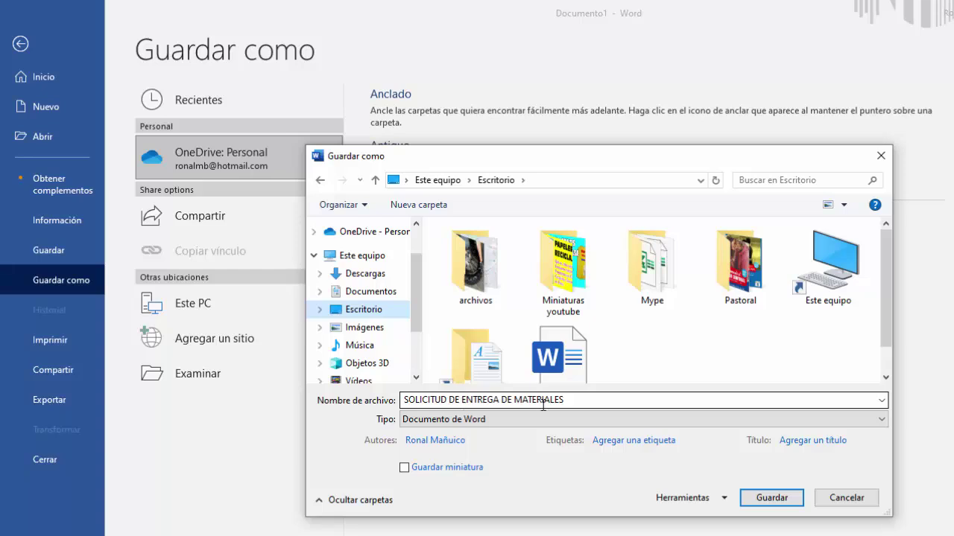
# Shorten the file name to SOLICITUD and save it as a Word document on the Escritorio
pyautogui.click(573, 403)
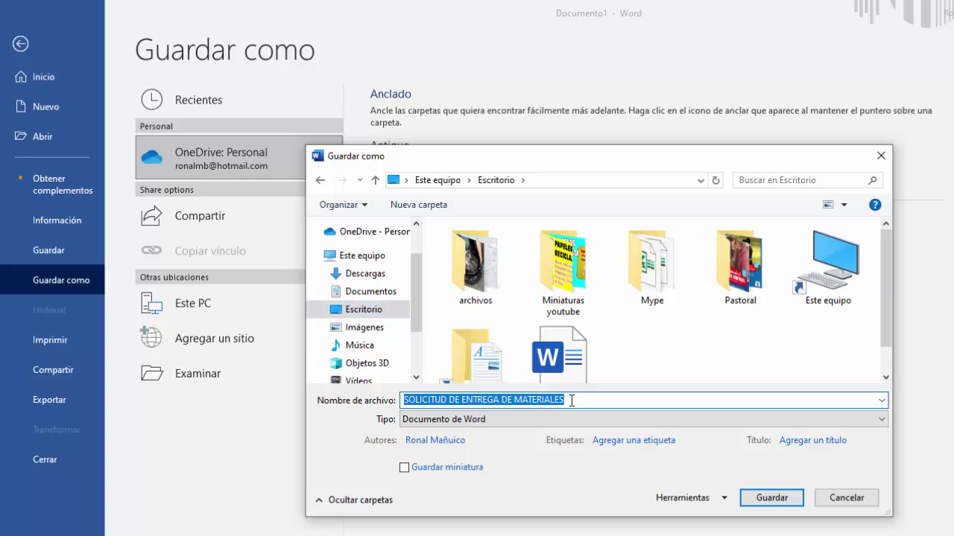
pyautogui.click(571, 400)
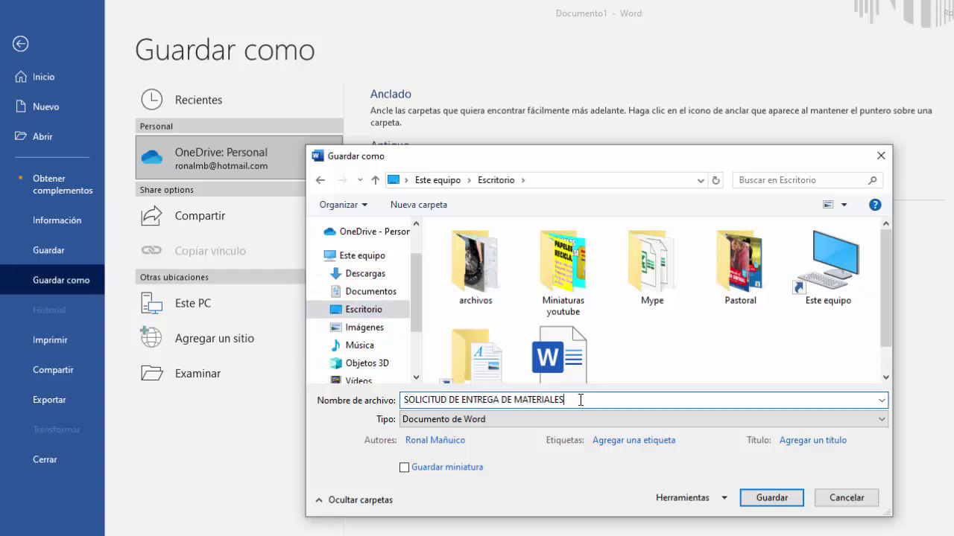
pyautogui.press('BackSpace')
pyautogui.press('BackSpace')
pyautogui.press('BackSpace')
pyautogui.press('BackSpace')
pyautogui.press('BackSpace')
pyautogui.press('BackSpace')
pyautogui.press('BackSpace')
pyautogui.press('BackSpace')
pyautogui.press('BackSpace')
pyautogui.press('BackSpace')
pyautogui.press('BackSpace')
pyautogui.press('BackSpace')
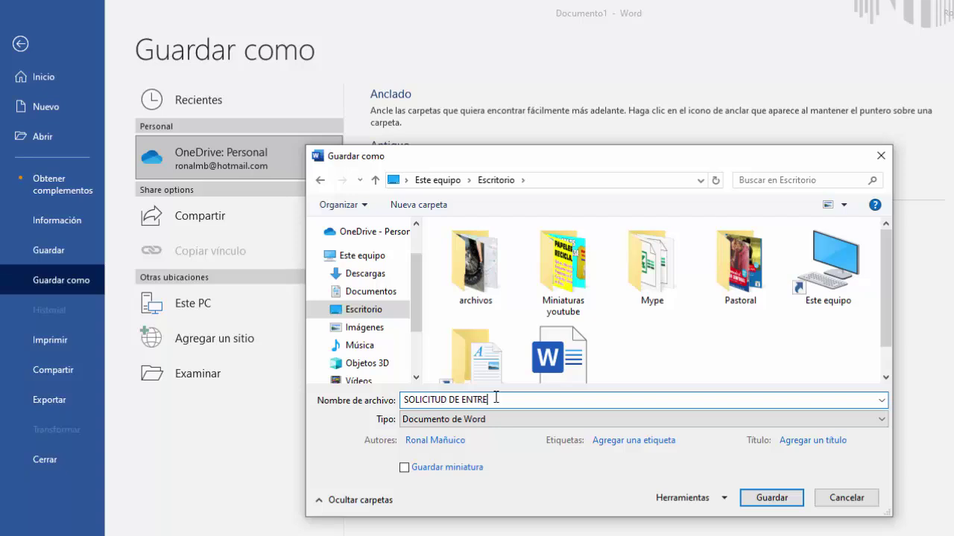
pyautogui.moveTo(496, 399); pyautogui.dragTo(450, 401)
pyautogui.press('BackSpace')
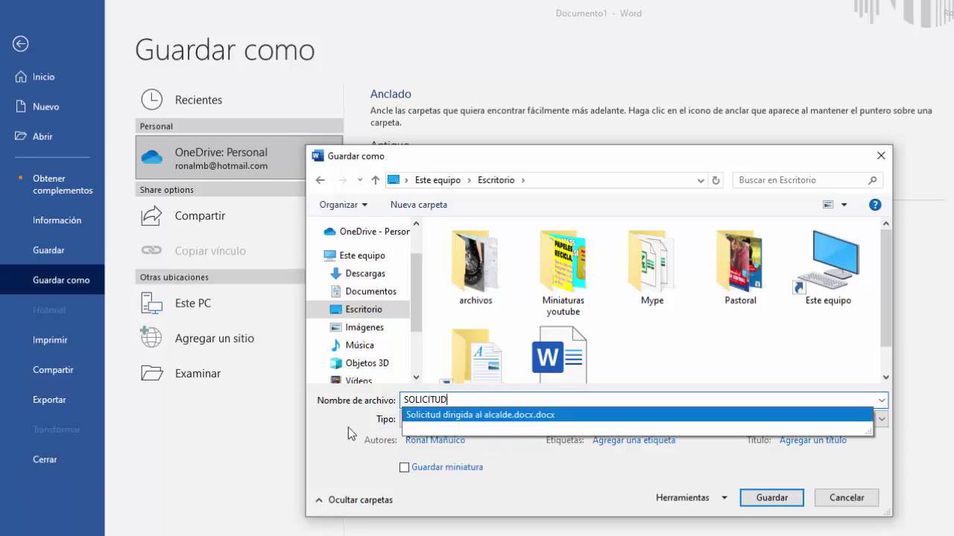
pyautogui.click(553, 482)
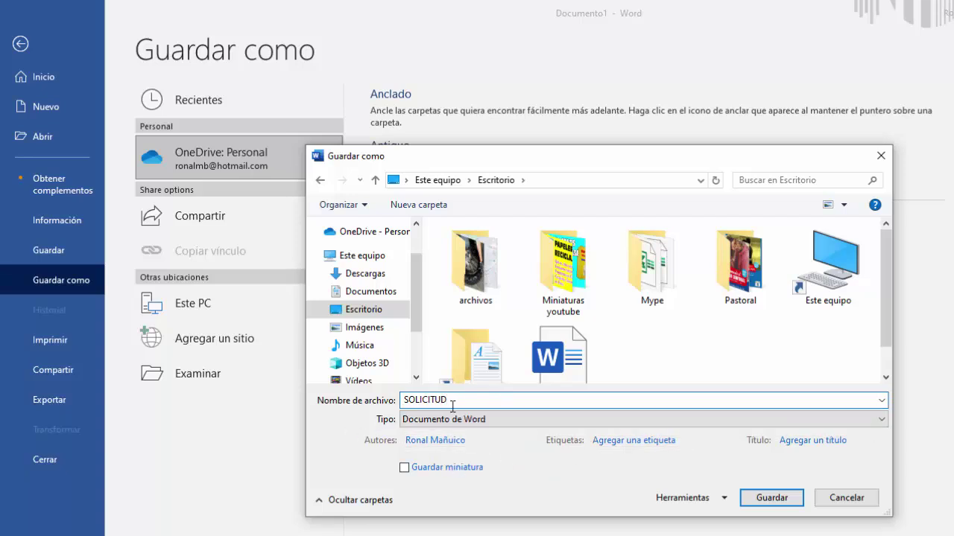
pyautogui.moveTo(445, 400); pyautogui.dragTo(363, 405)
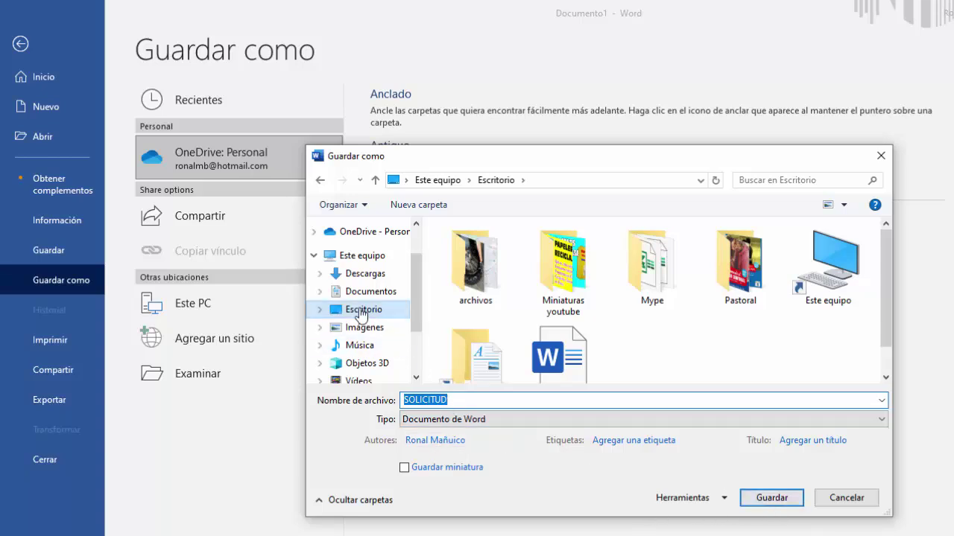
pyautogui.click(761, 498)
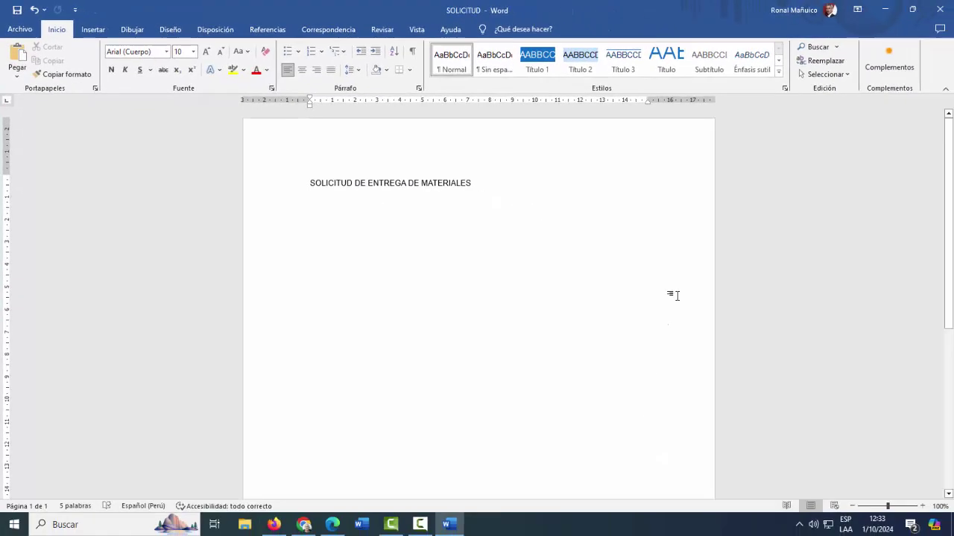
# Close the Word document and move the SOLICITUD file icon to the empty desktop area above the wallpaper's Windows logo
pyautogui.click(938, 9)
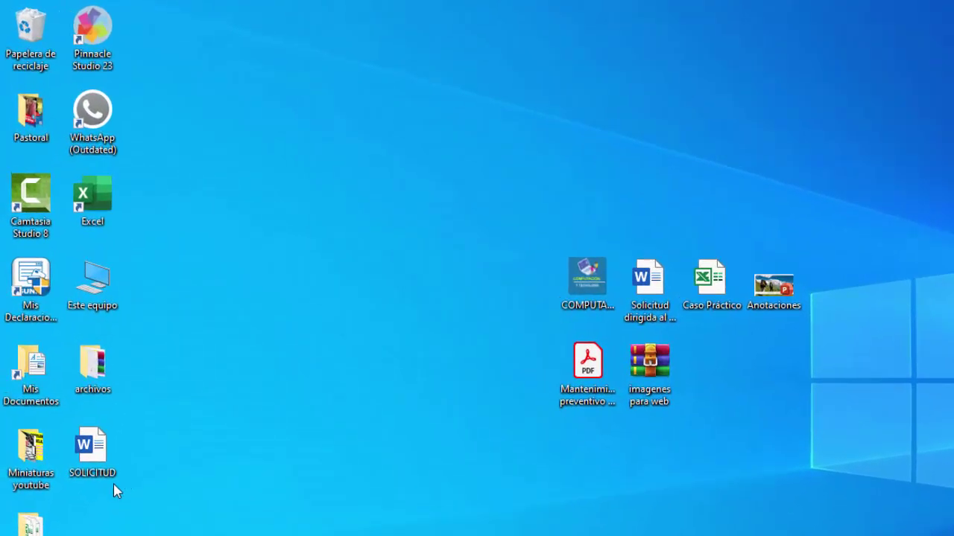
pyautogui.moveTo(95, 462); pyautogui.dragTo(935, 195)
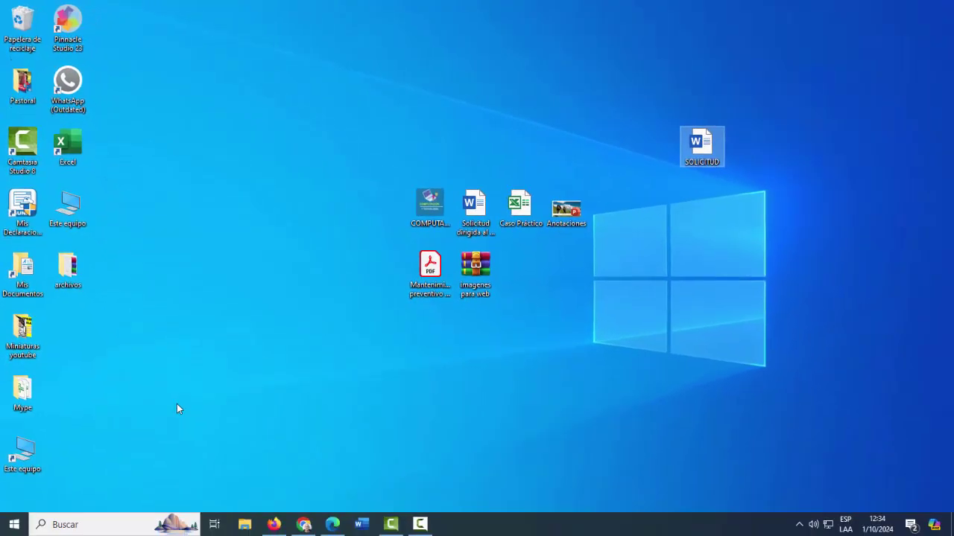
# Start Excel from Windows and create a blank workbook
pyautogui.click(14, 525)
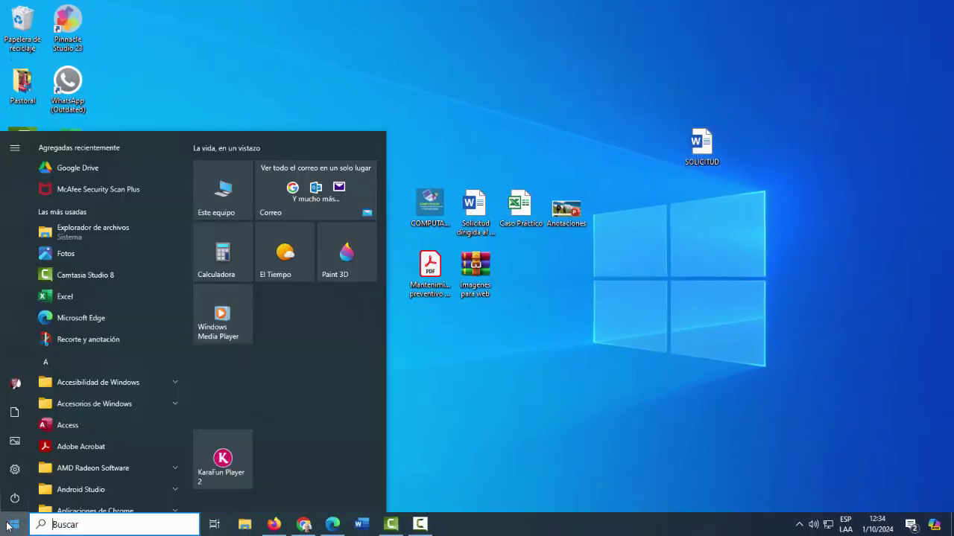
pyautogui.click(58, 298)
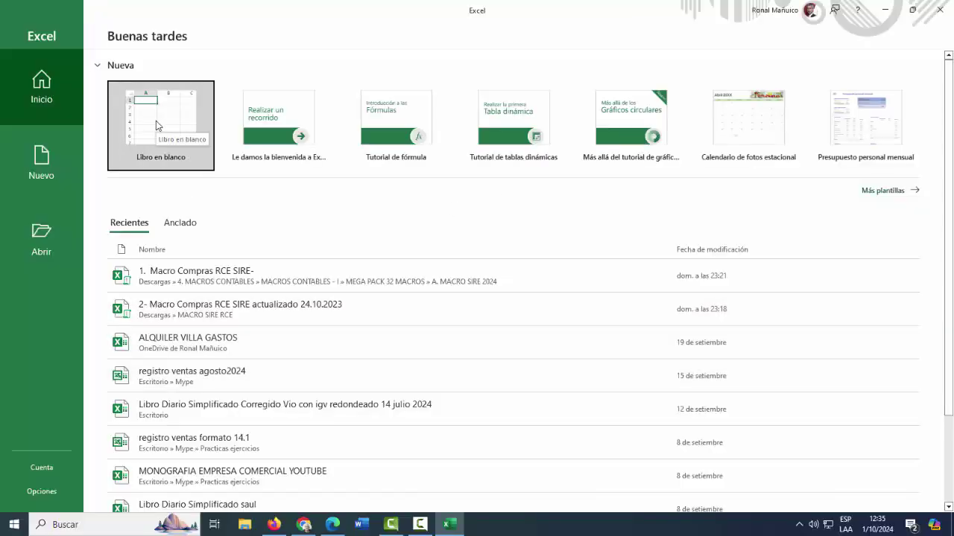
pyautogui.click(156, 125)
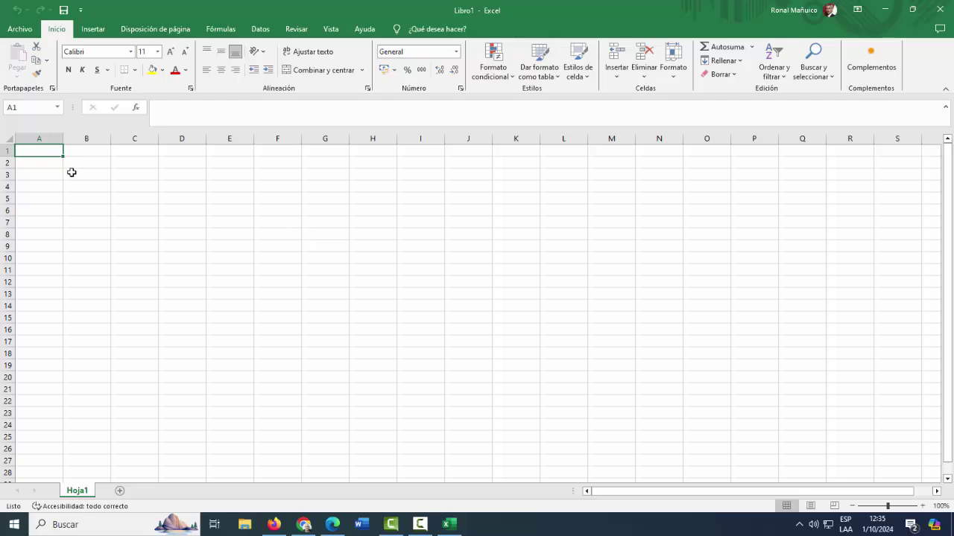
# Enter HKHK in cell A1 and 4646 in cell B4
pyautogui.write('HKHK')
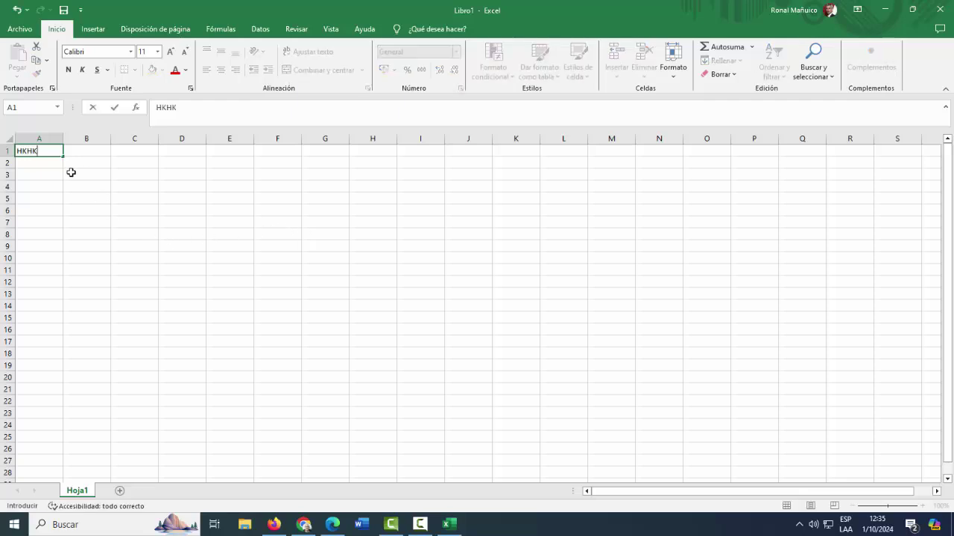
pyautogui.click(88, 186)
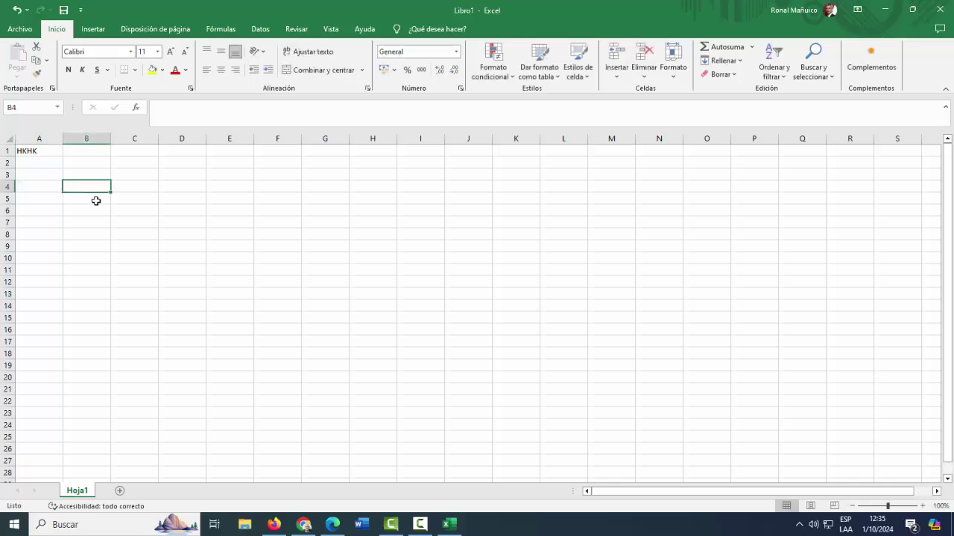
pyautogui.write('4646')
pyautogui.click(112, 219)
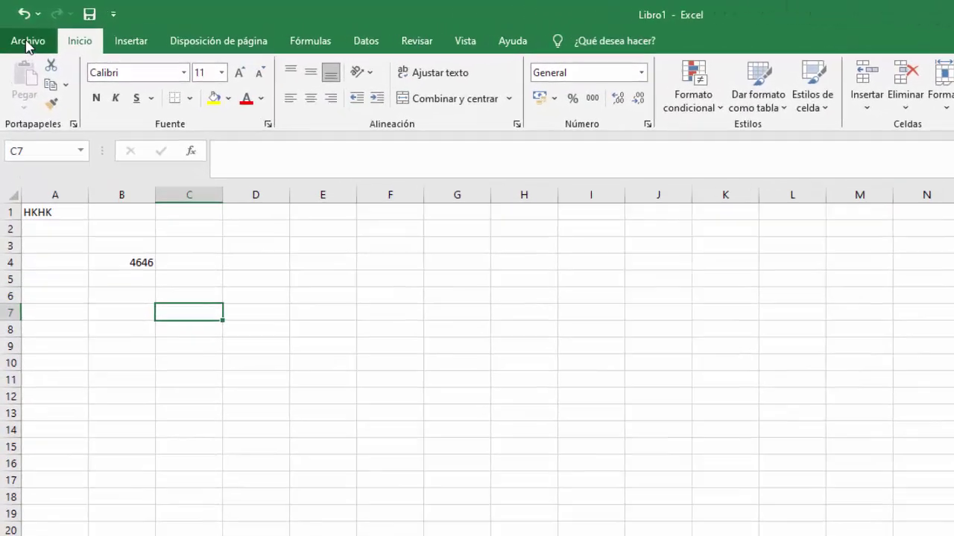
# Save the workbook in the Documentos folder as an Excel workbook named PRUEBA1 and close it
pyautogui.click(26, 42)
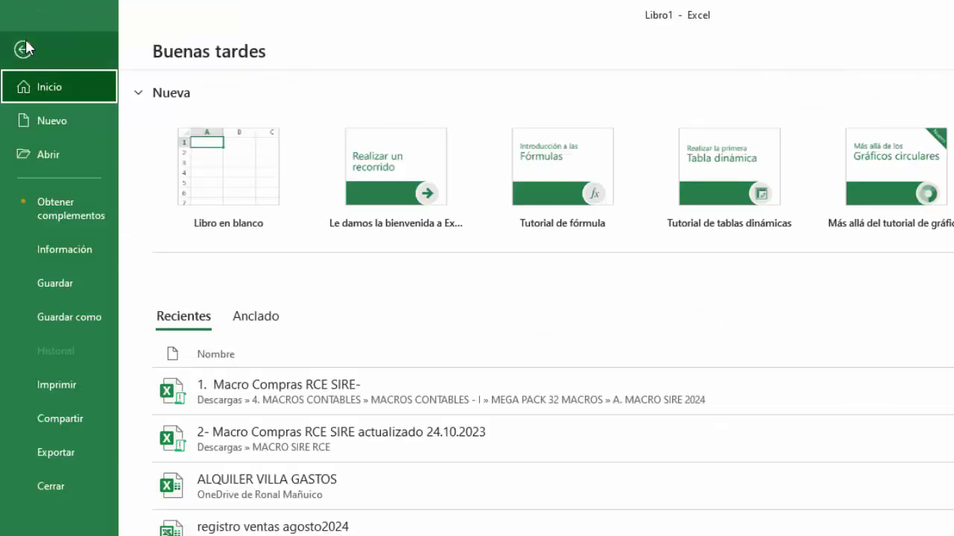
pyautogui.click(55, 318)
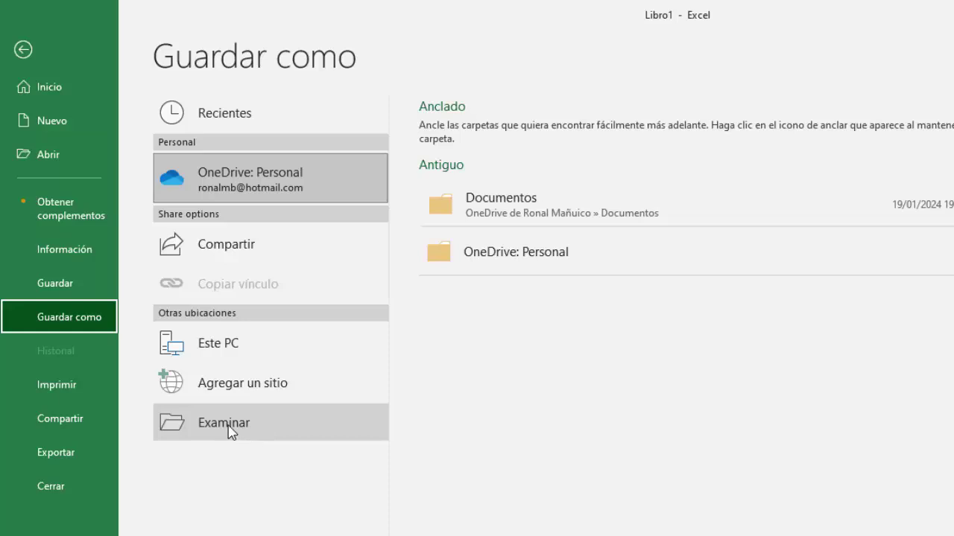
pyautogui.click(225, 424)
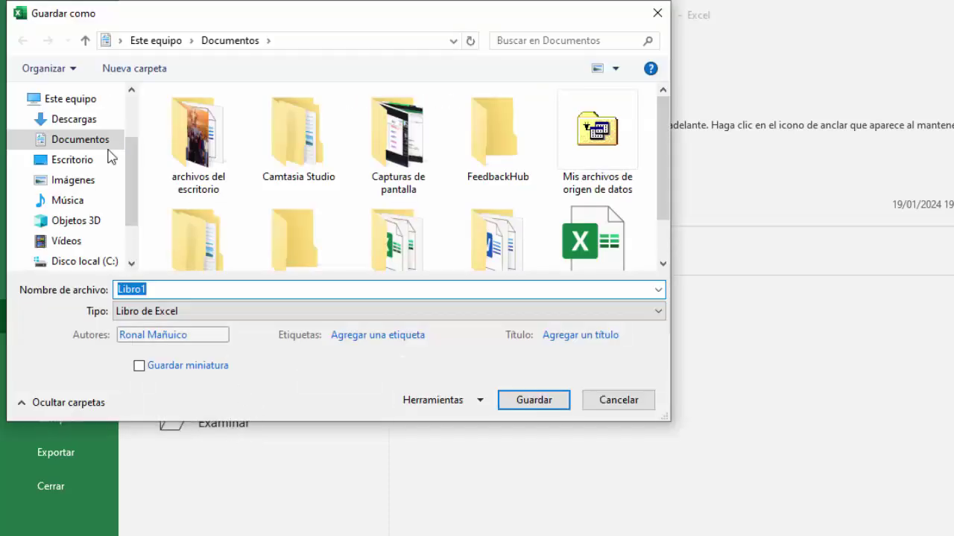
pyautogui.scroll(2, 132, 176)
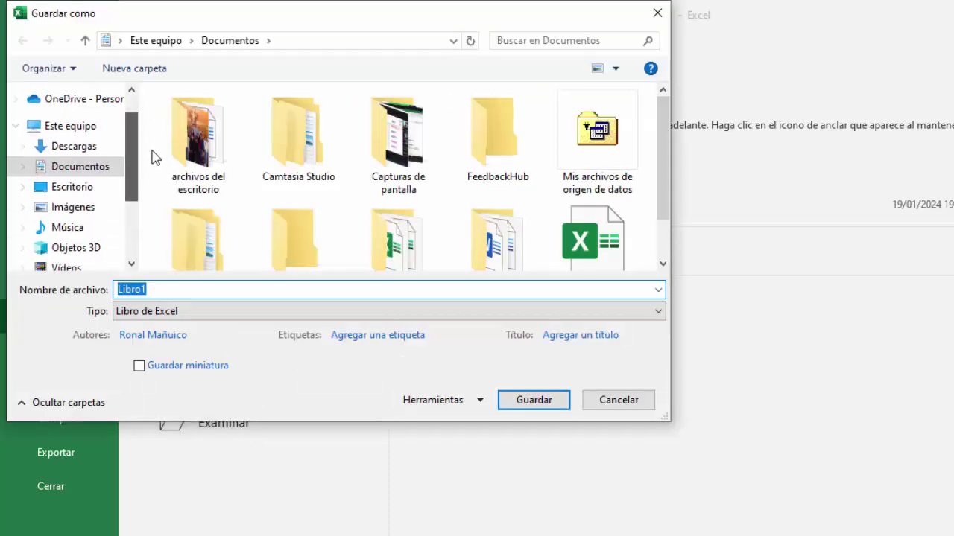
pyautogui.click(67, 168)
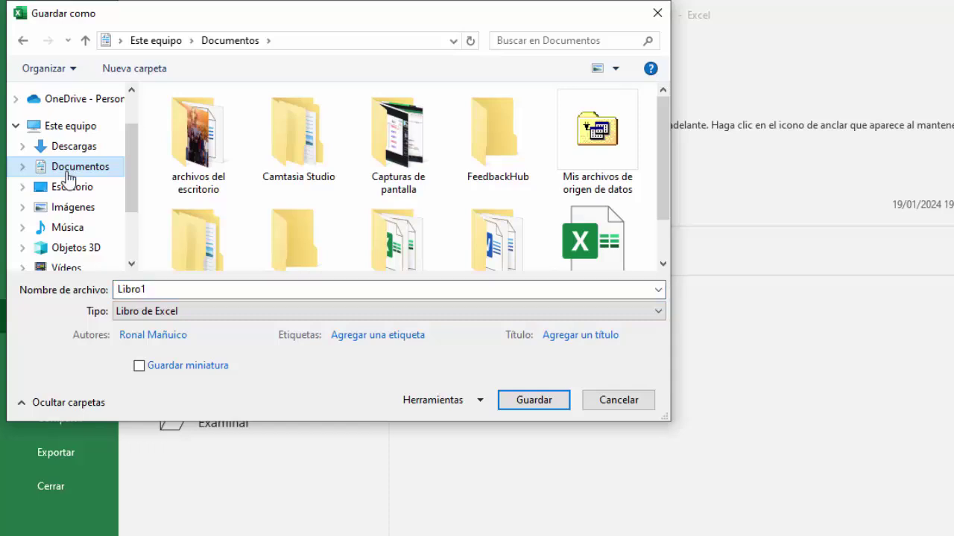
pyautogui.click(164, 289)
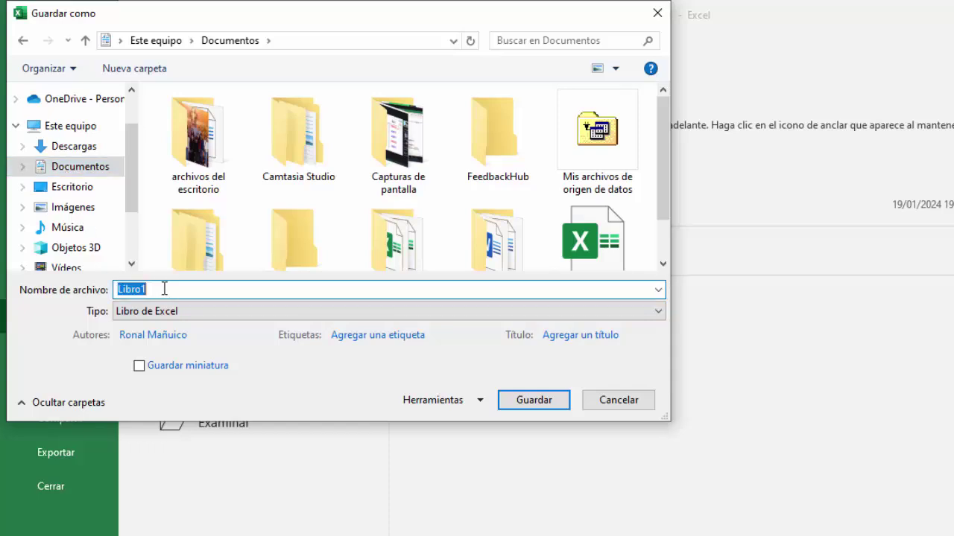
pyautogui.write('PRUEBA1')
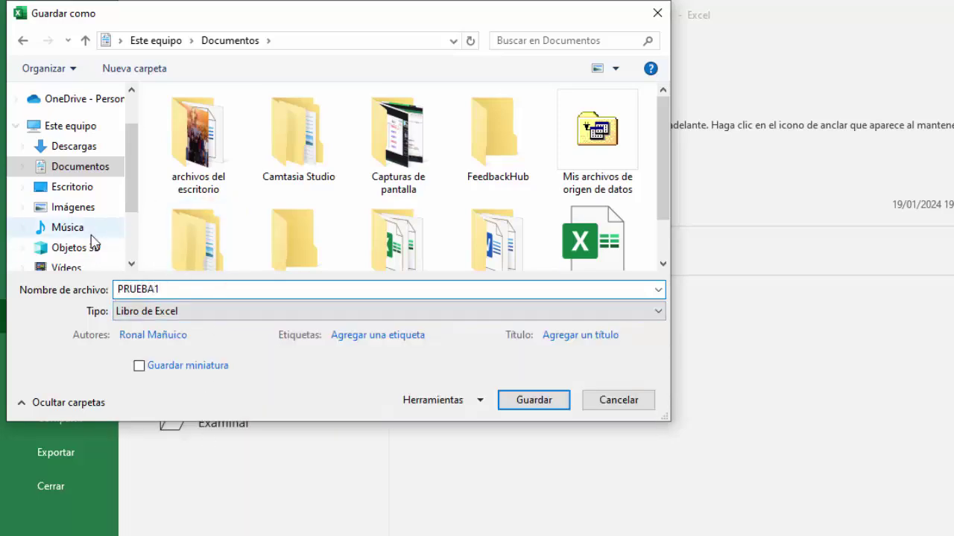
pyautogui.click(80, 169)
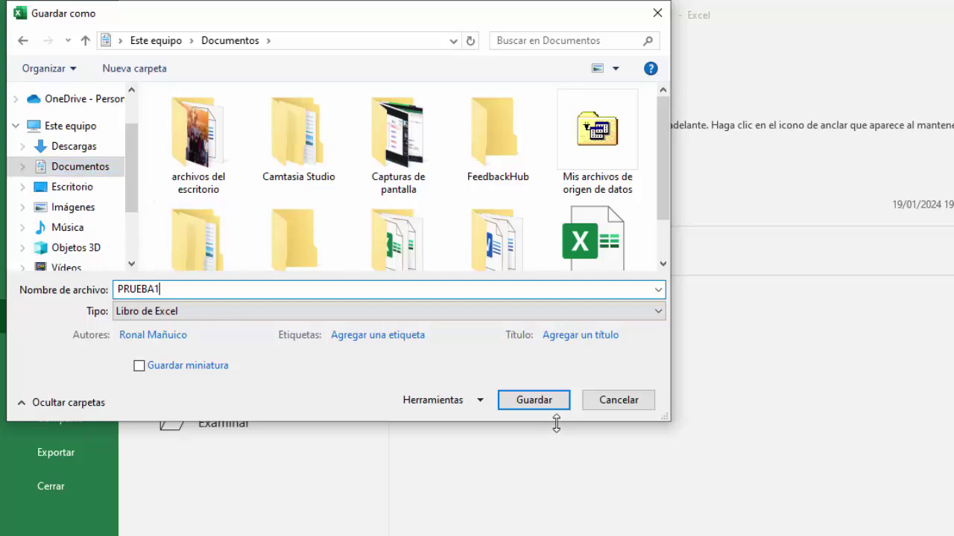
pyautogui.click(534, 405)
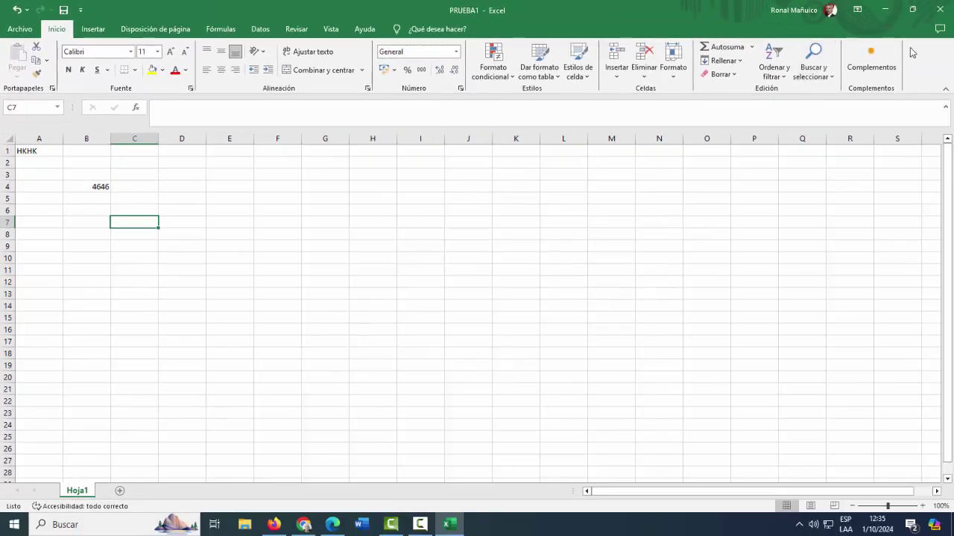
pyautogui.click(940, 10)
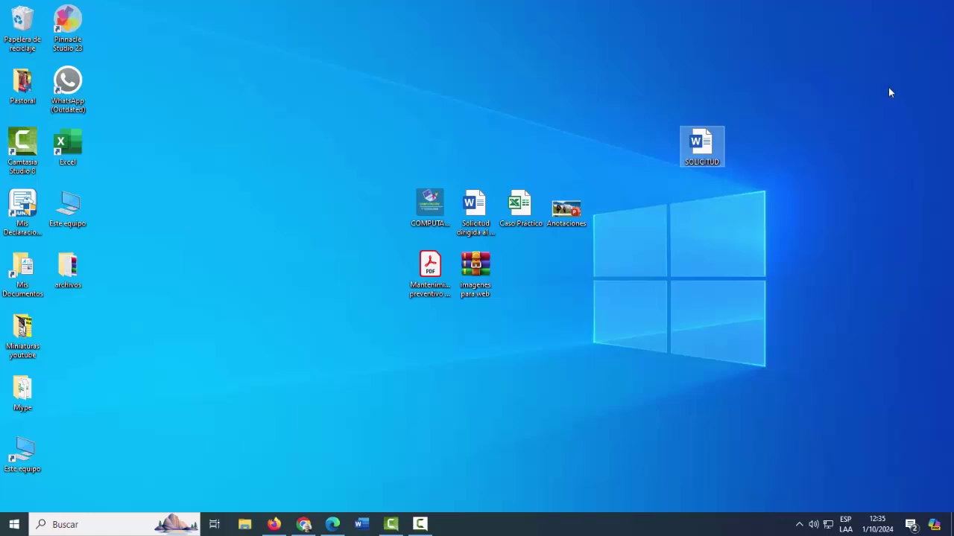
# Open PRUEBA1 from the maximized Documentos folder, check the contents of cell A1 and close the workbook
pyautogui.doubleClick(22, 284)
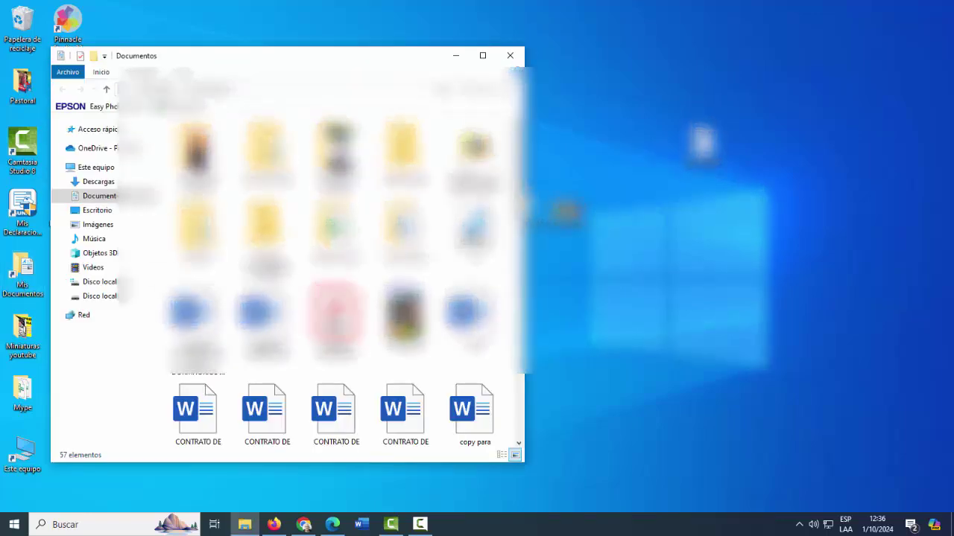
pyautogui.click(475, 58)
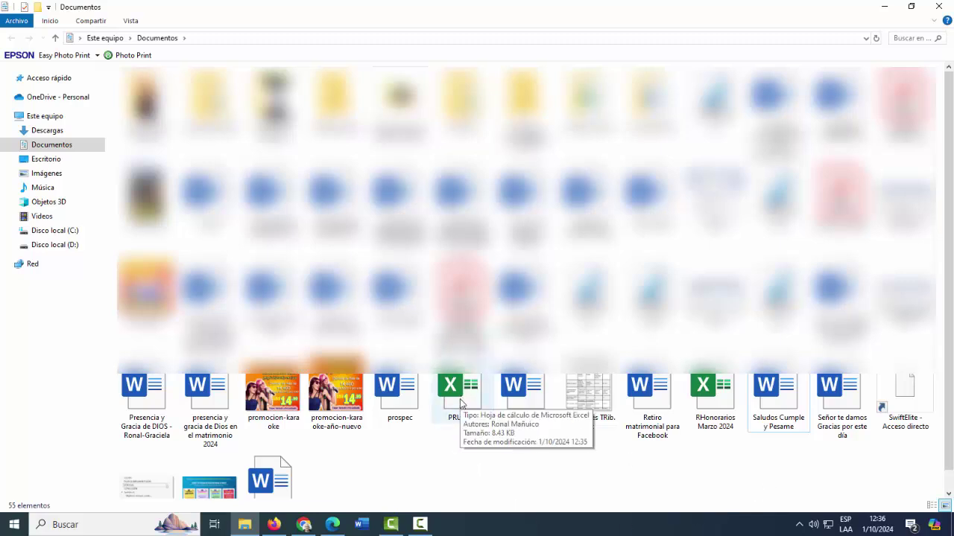
pyautogui.click(460, 403)
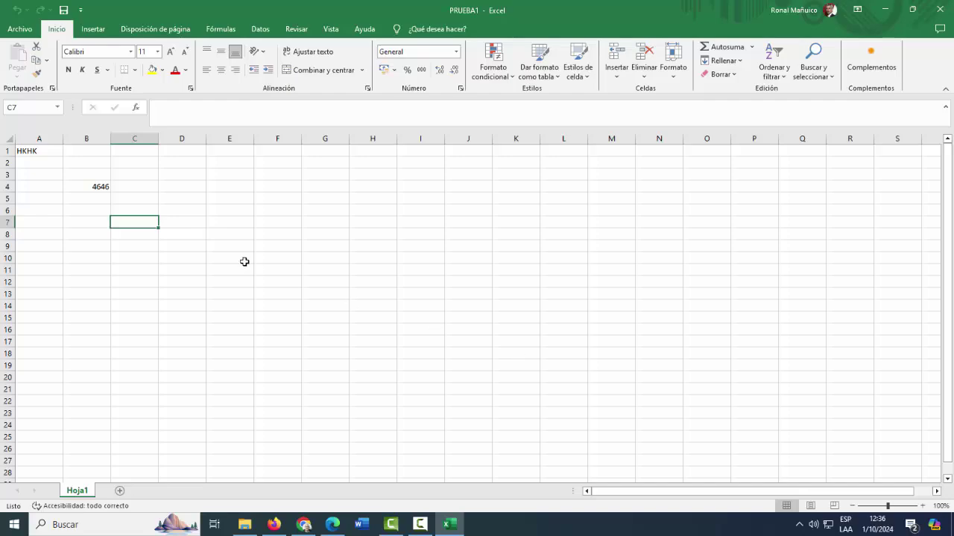
pyautogui.click(245, 261)
pyautogui.click(30, 152)
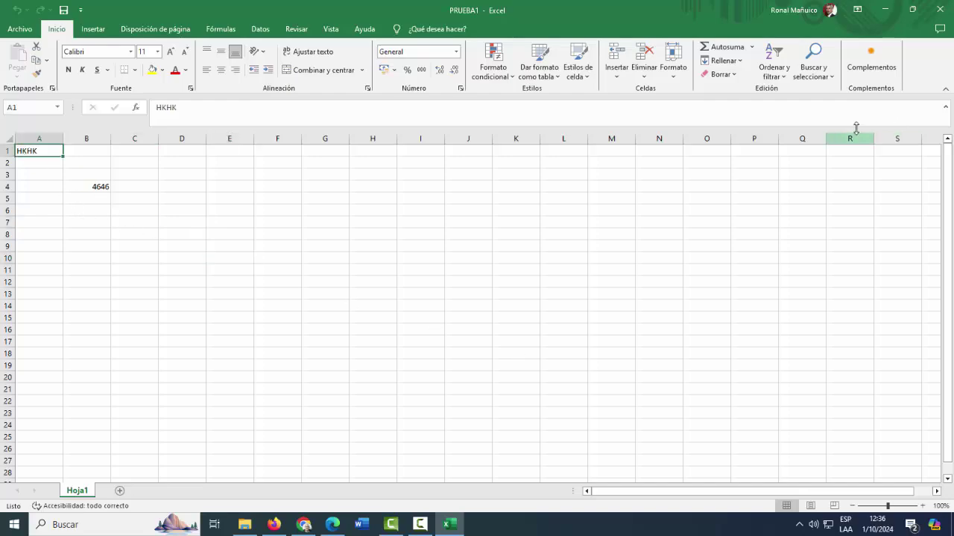
pyautogui.click(940, 10)
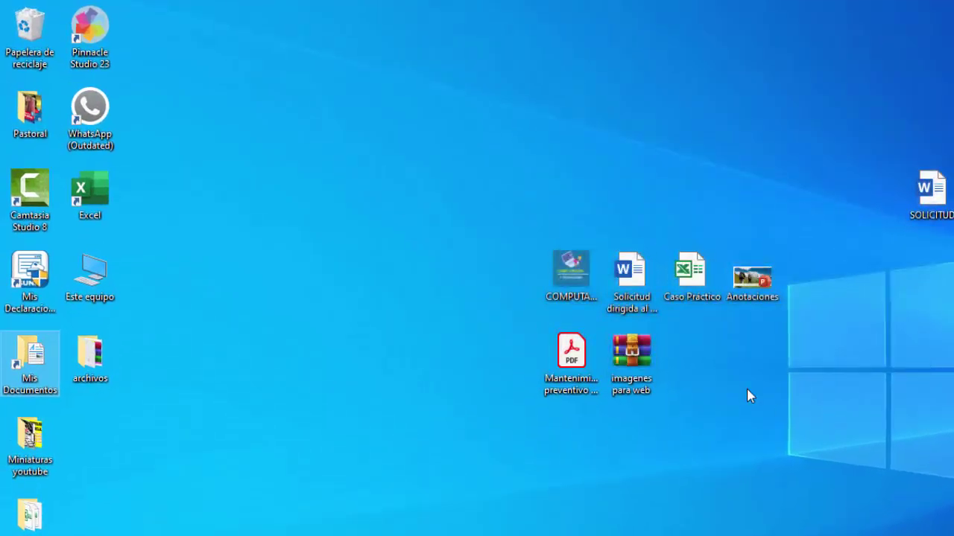
pyautogui.click(754, 297)
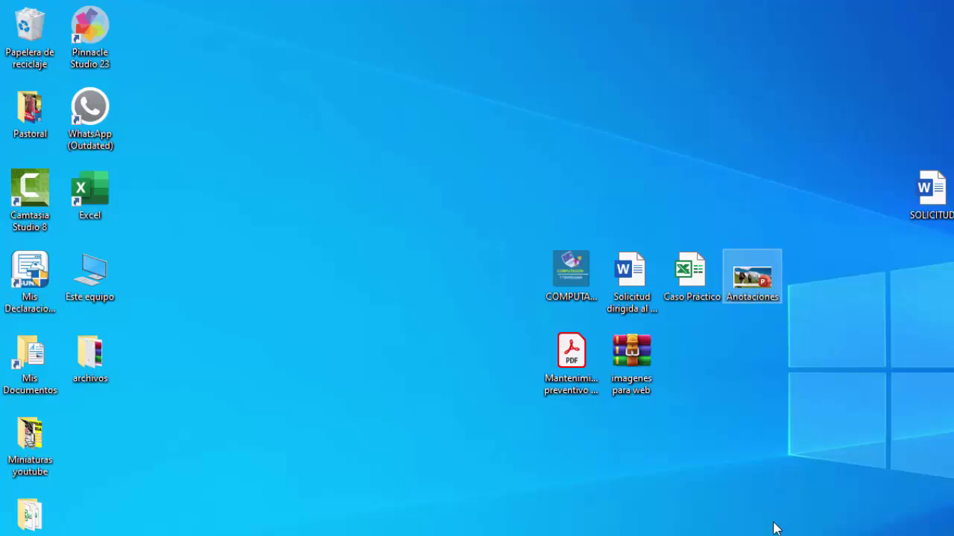
pyautogui.click(579, 392)
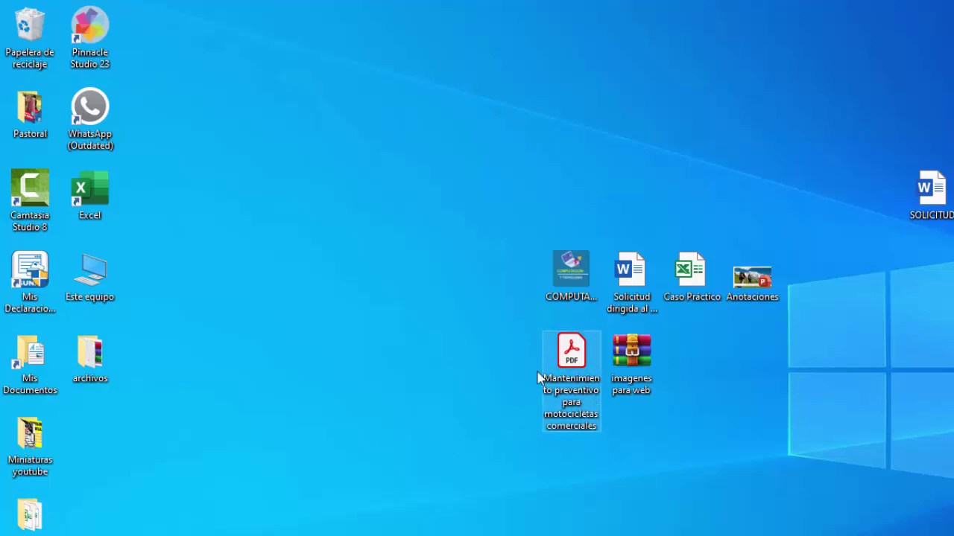
pyautogui.click(628, 359)
pyautogui.click(714, 376)
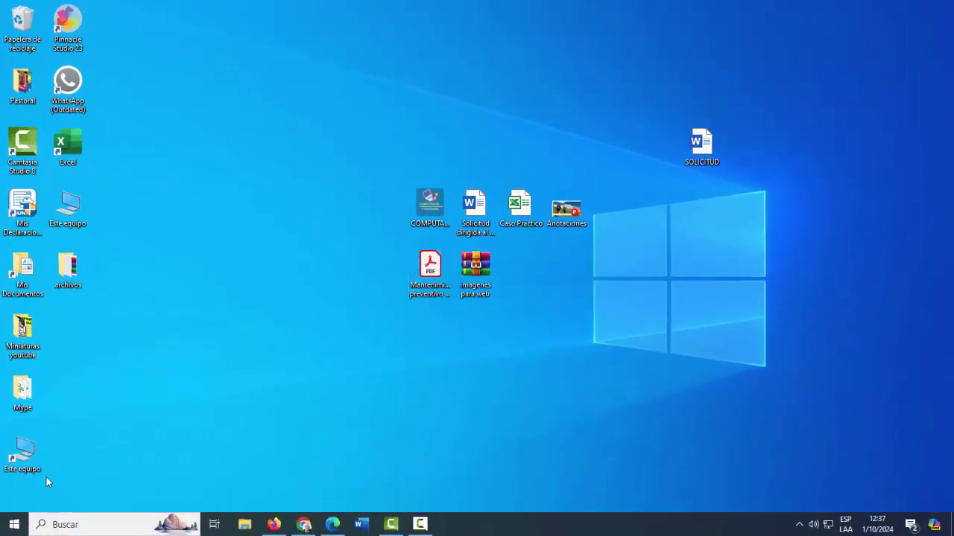
# Start Adobe Acrobat from Windows to look at its home screen, and close the program
pyautogui.click(10, 526)
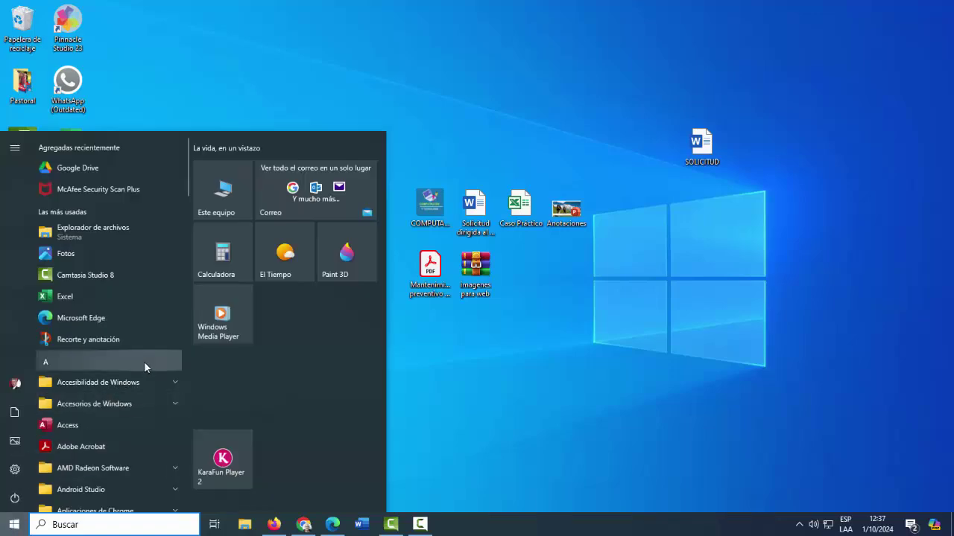
pyautogui.scroll(-1, 143, 364)
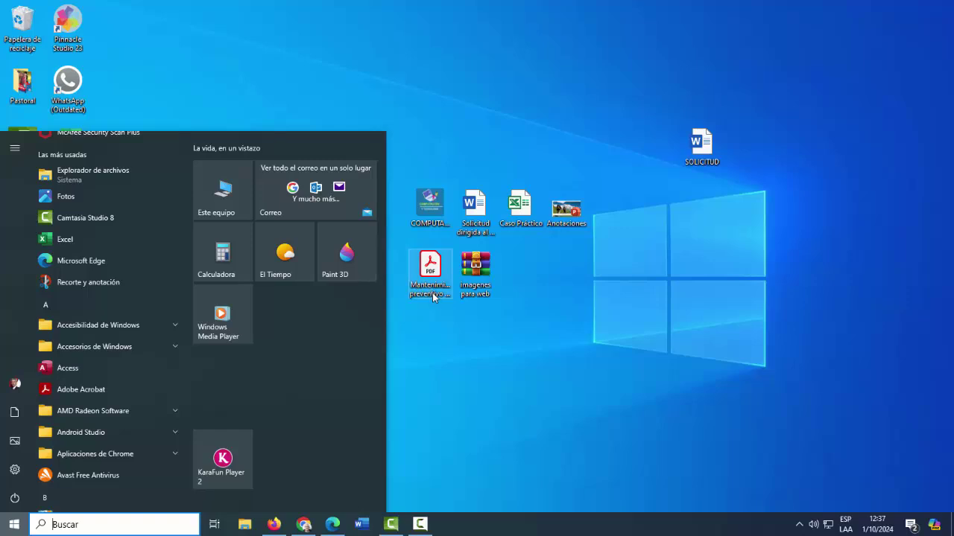
pyautogui.click(64, 390)
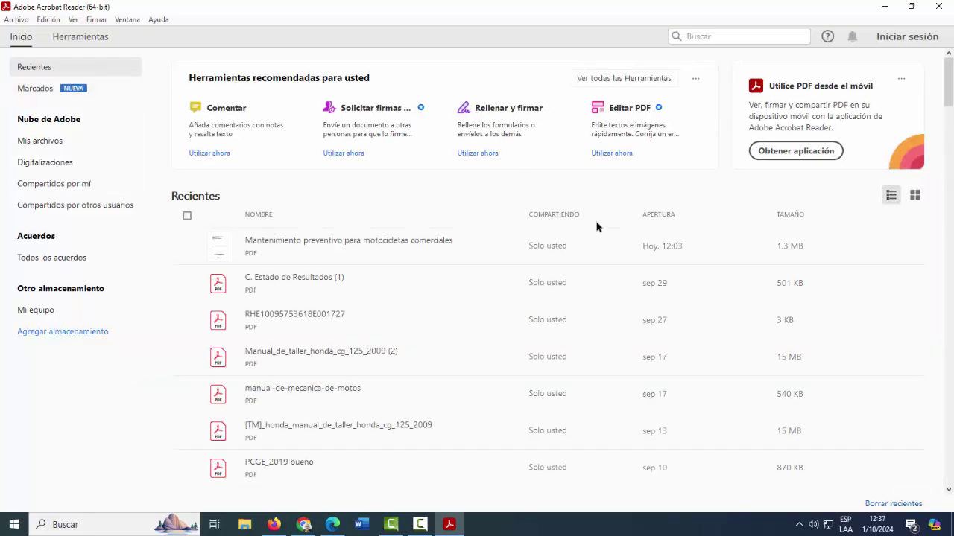
pyautogui.click(939, 7)
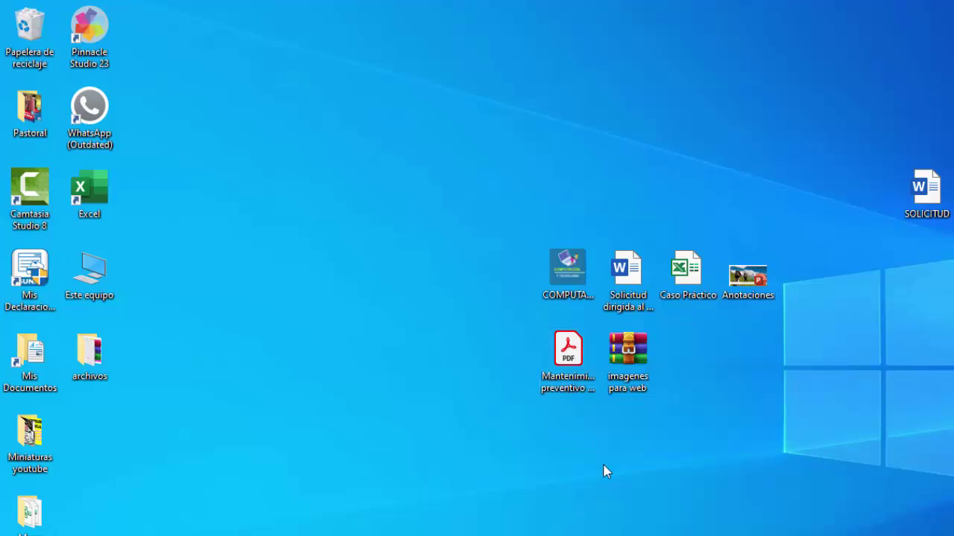
pyautogui.click(626, 361)
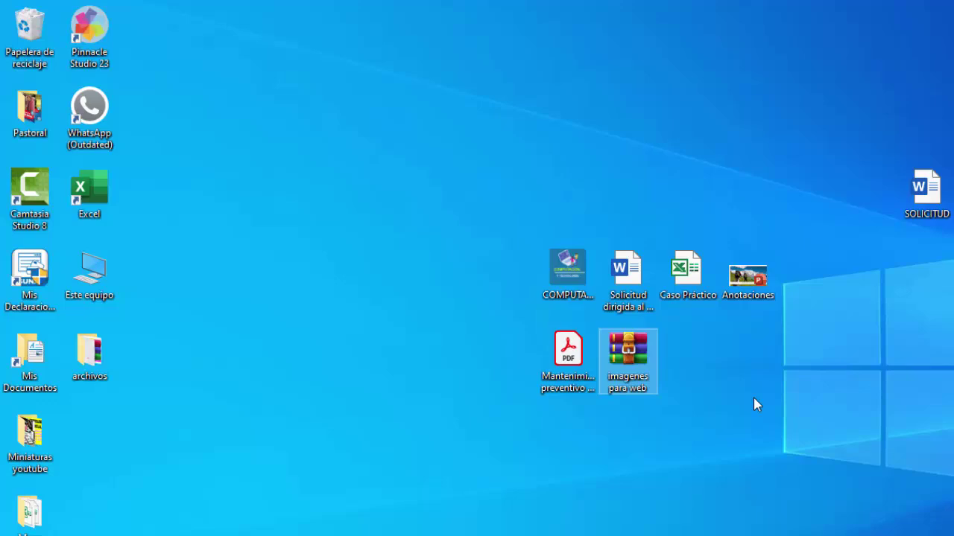
pyautogui.click(633, 377)
pyautogui.moveTo(633, 376)
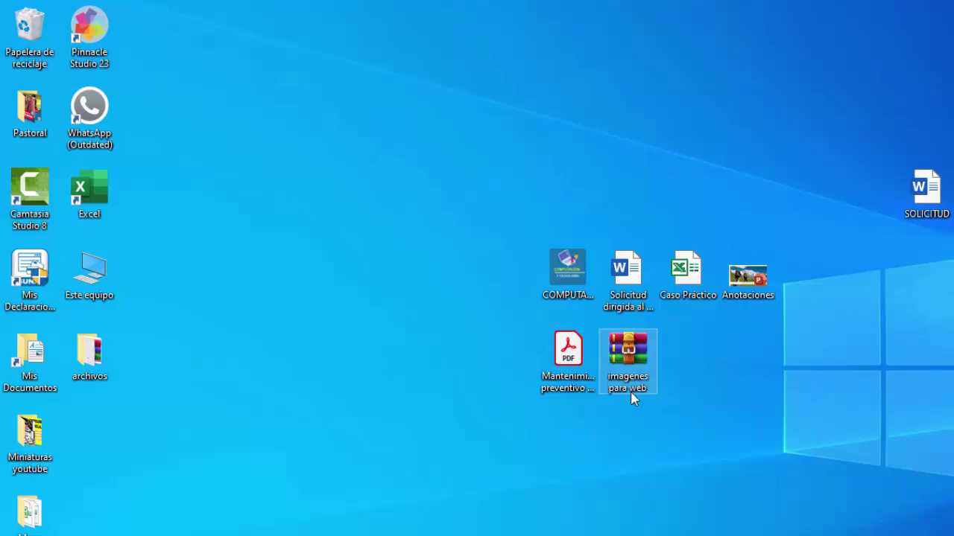
pyautogui.press('a')
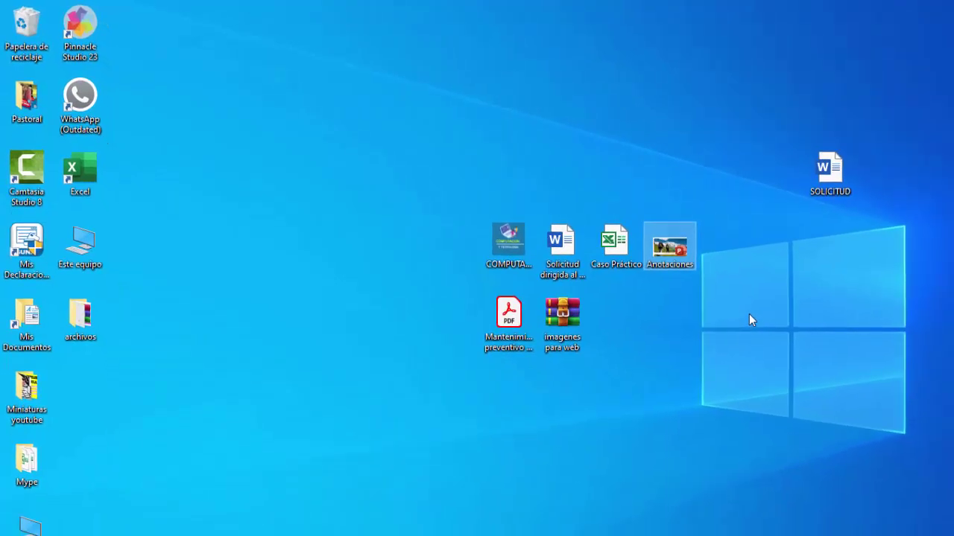
# Create a new folder named 1 on the empty desktop area over the wallpaper's Windows logo
pyautogui.rightClick(751, 321)
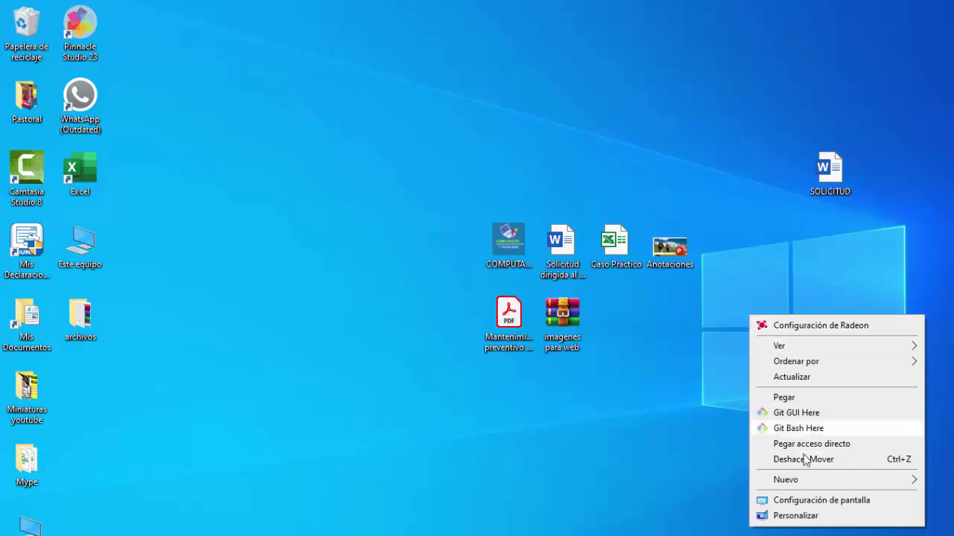
pyautogui.moveTo(807, 483)
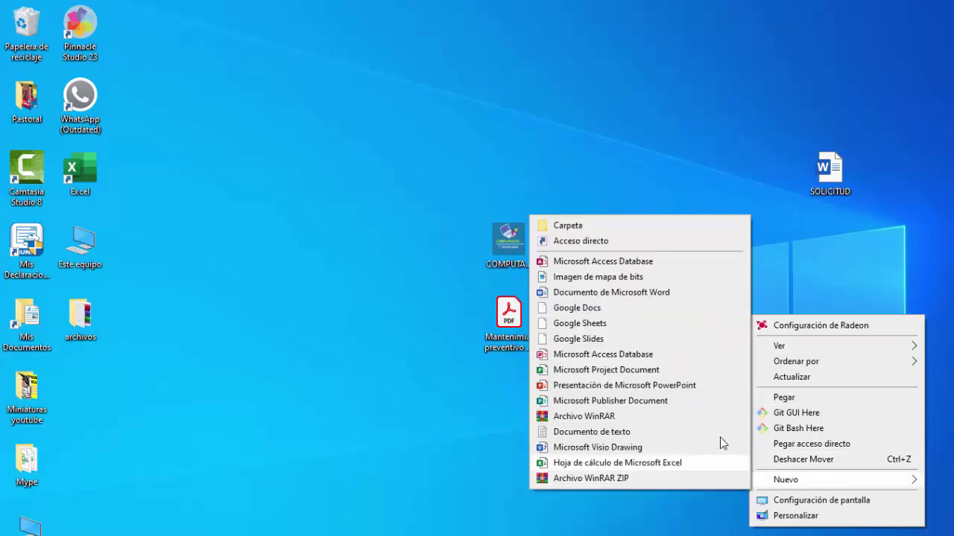
pyautogui.click(581, 226)
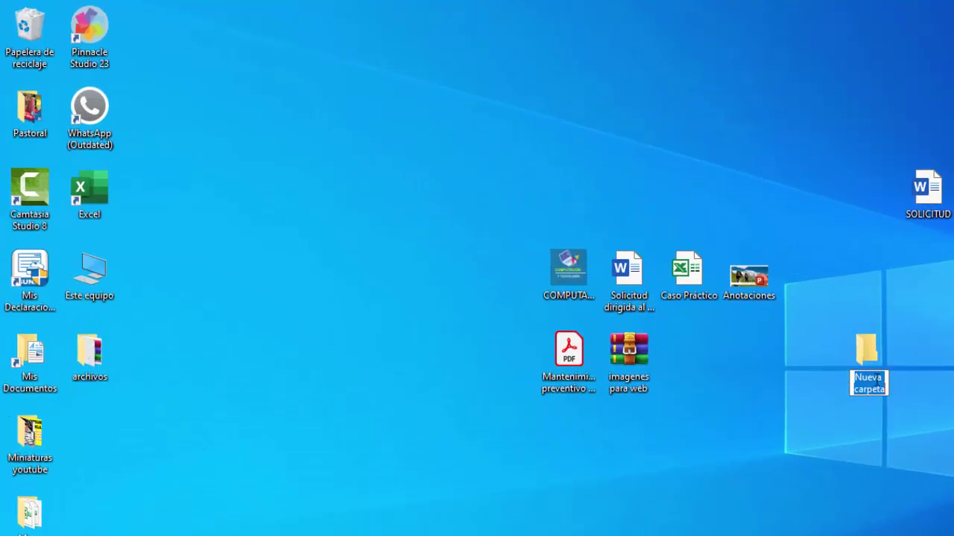
pyautogui.write('1')
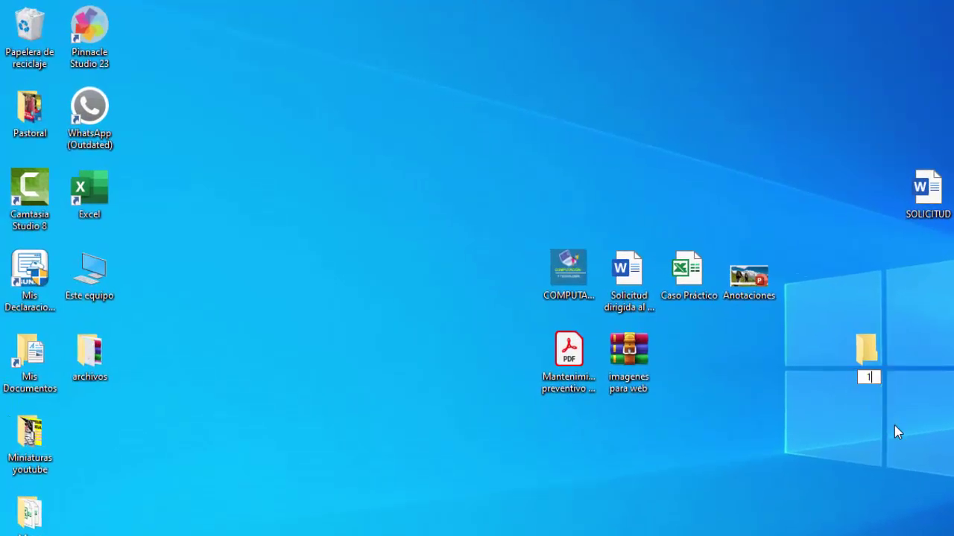
pyautogui.press('Return')
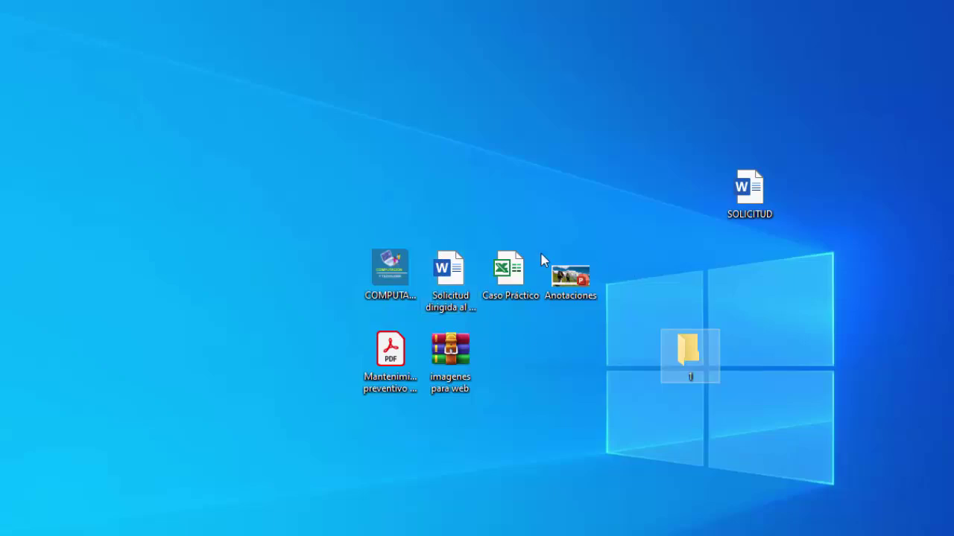
# Move the Solicitud dirigida al alcalde, Caso Práctico, Anotaciones and SOLICITUD files from the desktop into folder 1 and open it
pyautogui.moveTo(434, 220); pyautogui.dragTo(491, 222)
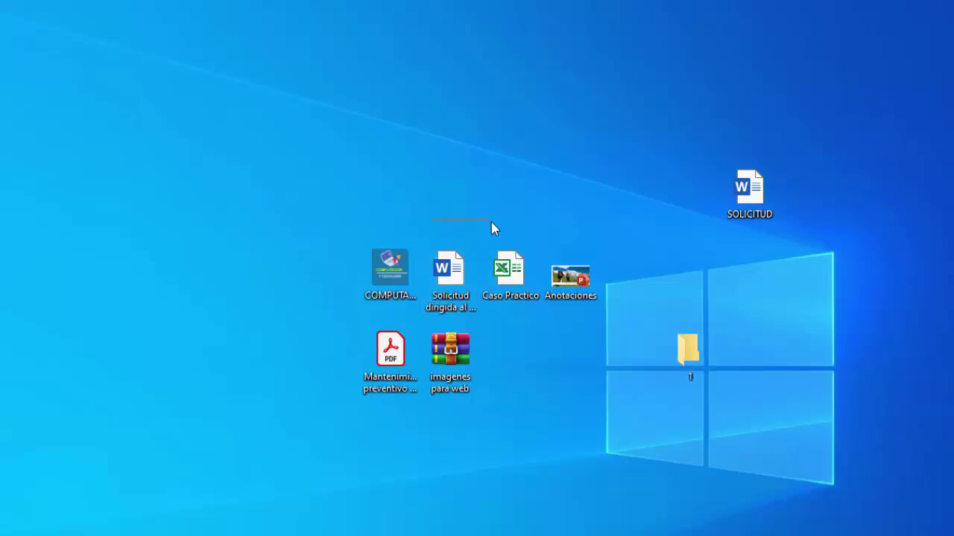
pyautogui.moveTo(571, 237); pyautogui.dragTo(586, 308)
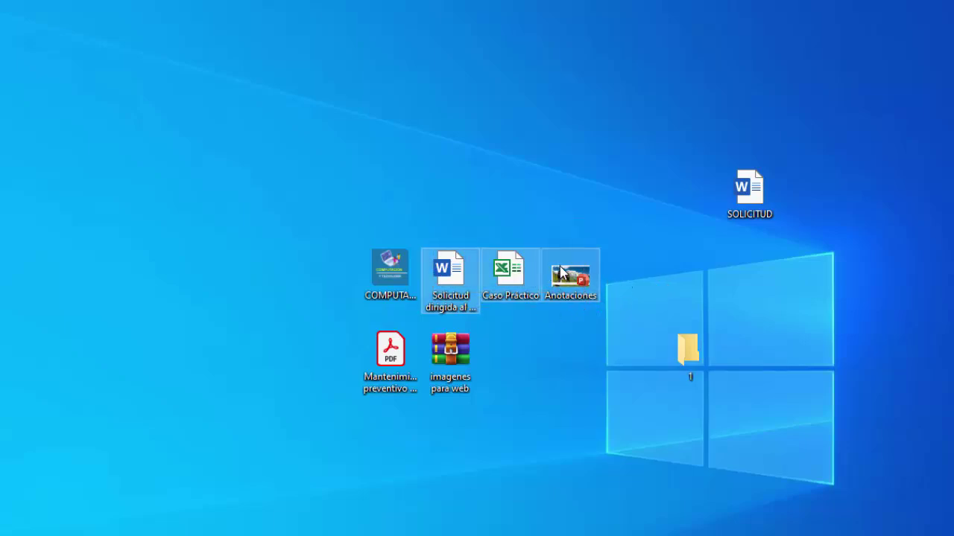
pyautogui.moveTo(564, 276); pyautogui.dragTo(683, 351)
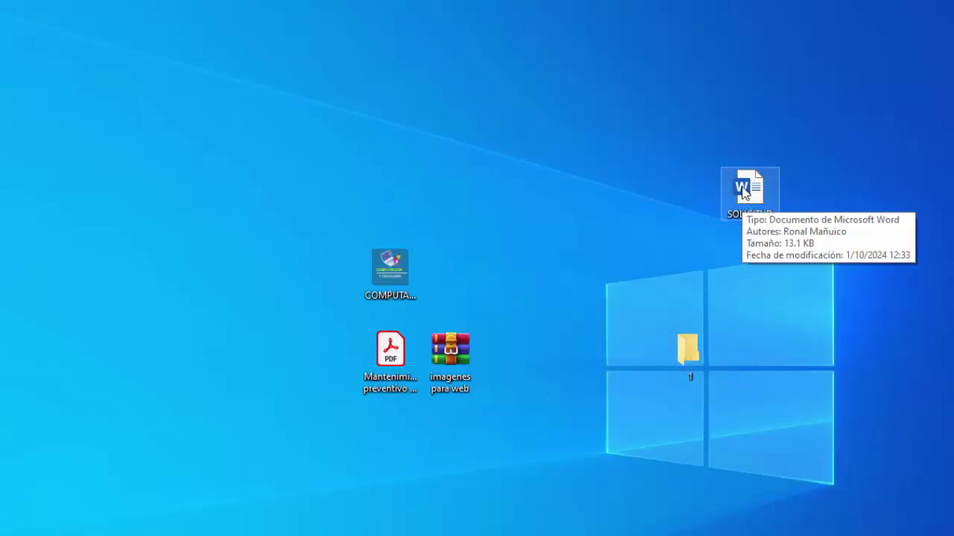
pyautogui.moveTo(748, 195); pyautogui.dragTo(693, 357)
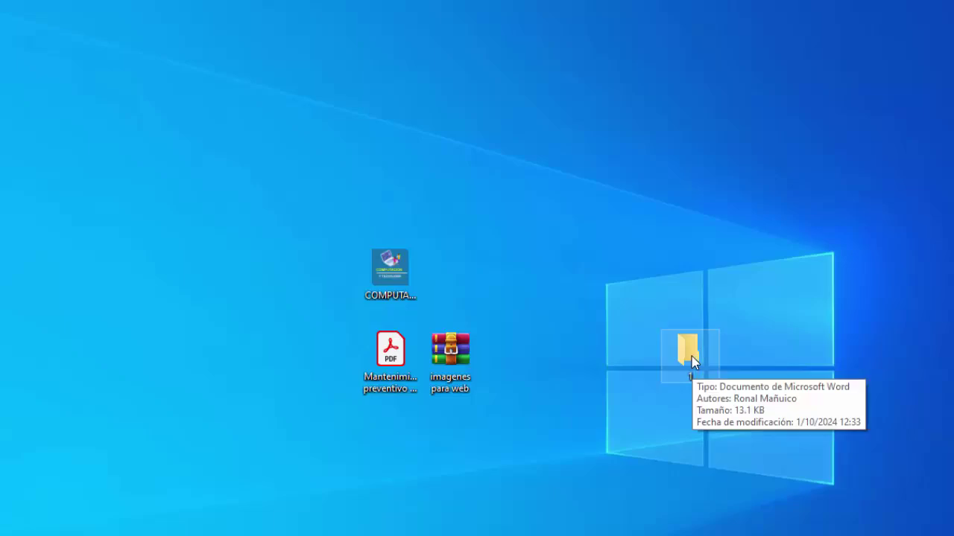
pyautogui.doubleClick(692, 356)
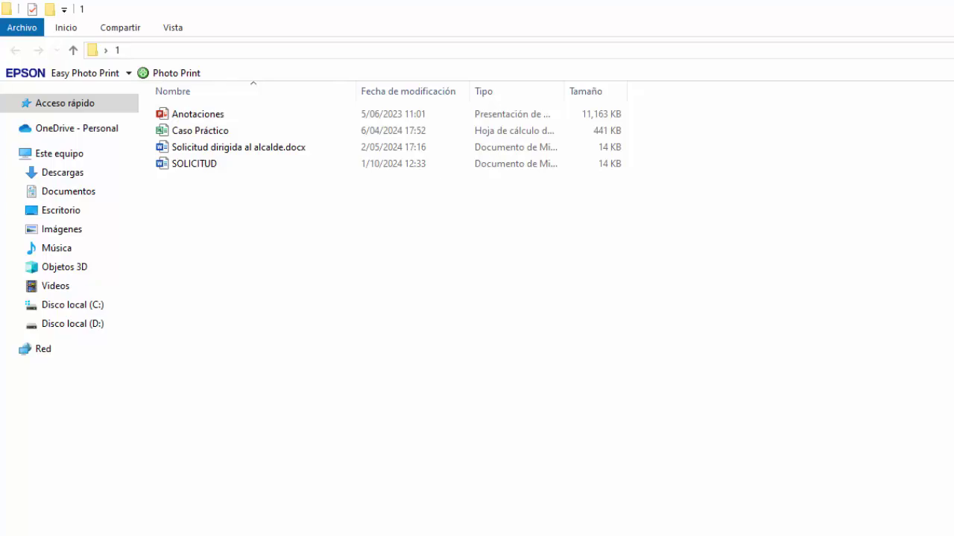
# Close folder 1, compress it into the archive 1.rar and place the archive on the desktop beside the folder
pyautogui.hotkey('alt', 'F4')
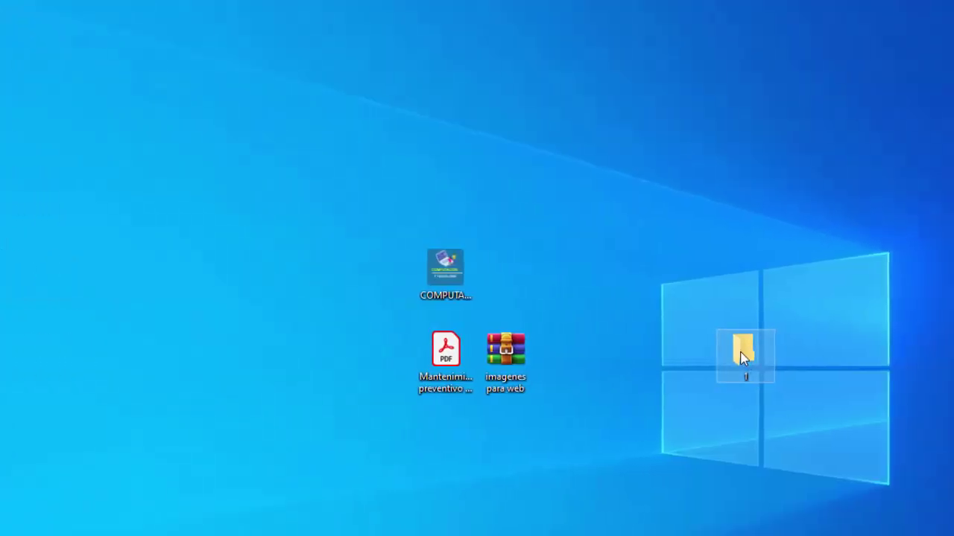
pyautogui.moveTo(743, 359)
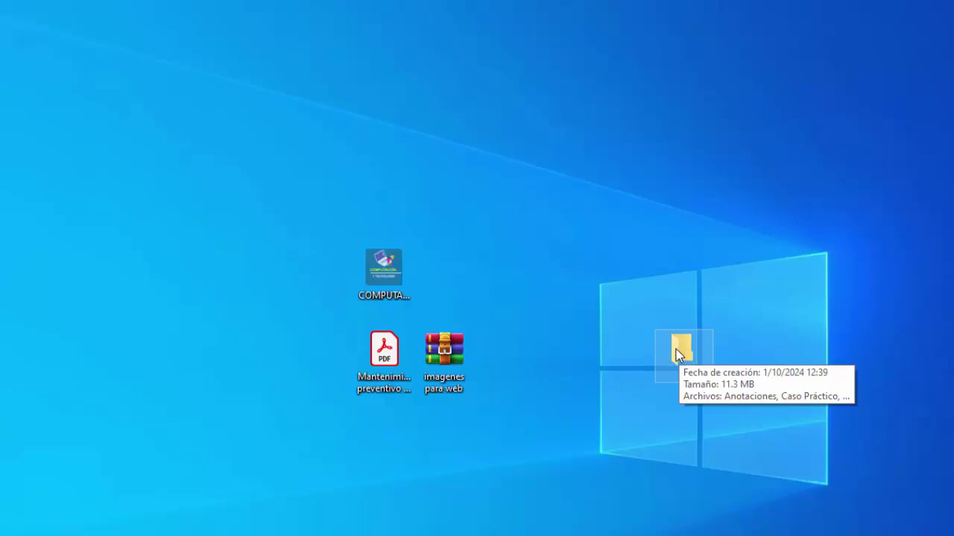
pyautogui.rightClick(664, 340)
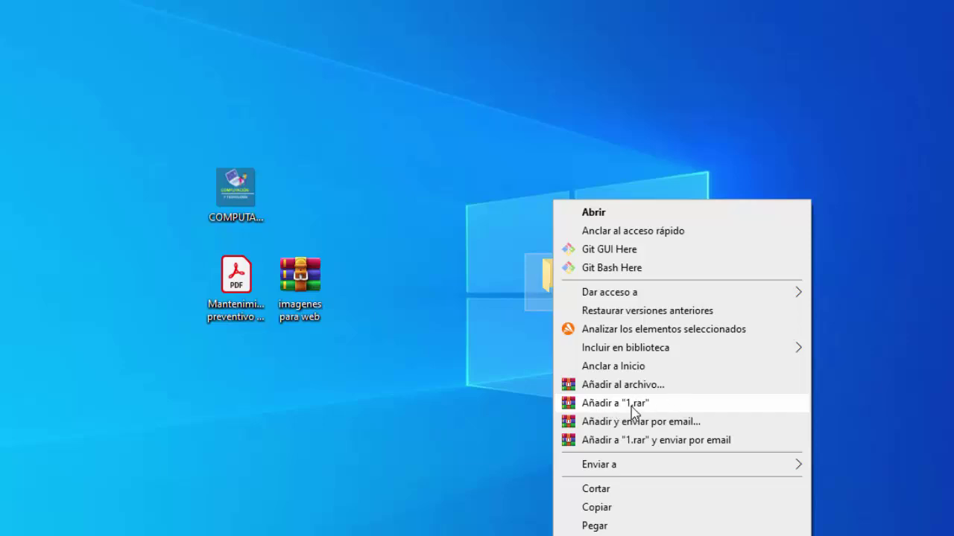
pyautogui.click(619, 403)
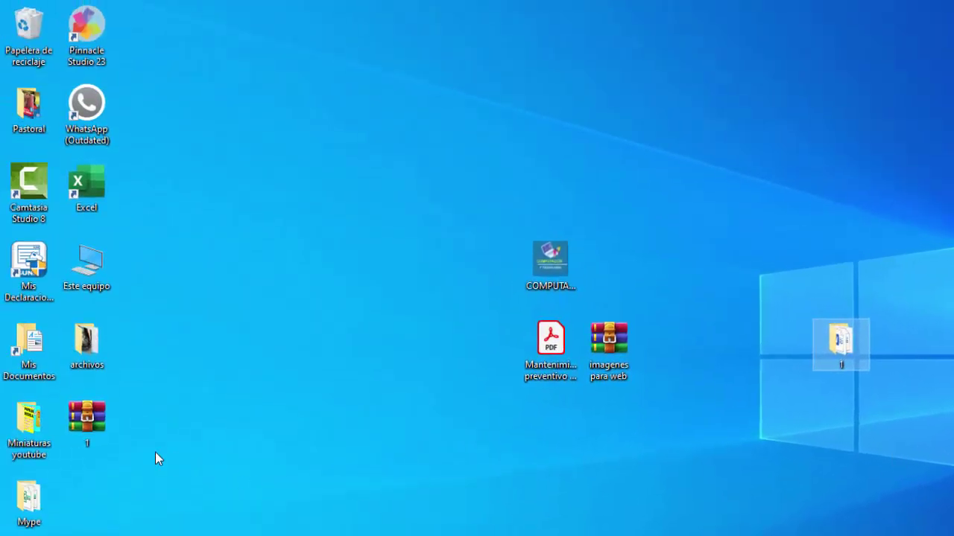
pyautogui.moveTo(82, 416); pyautogui.dragTo(693, 373)
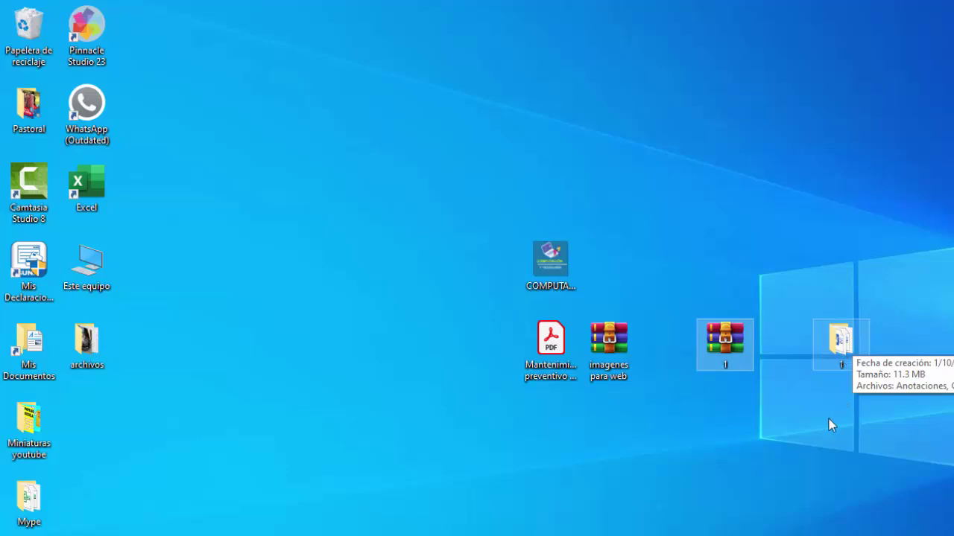
# Extract the imagenes para web archive onto the desktop and place the extracted folder just above the archives
pyautogui.click(610, 348)
pyautogui.rightClick(609, 347)
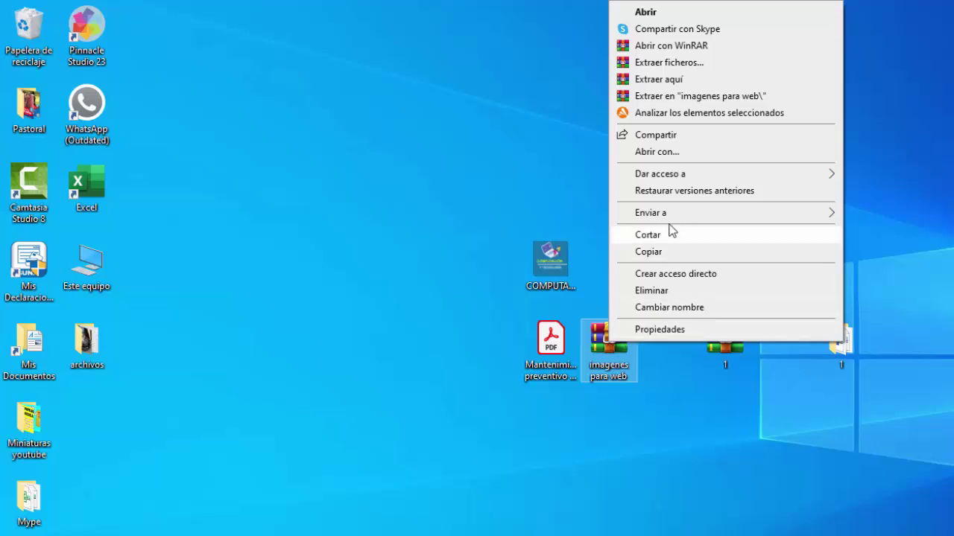
pyautogui.click(658, 79)
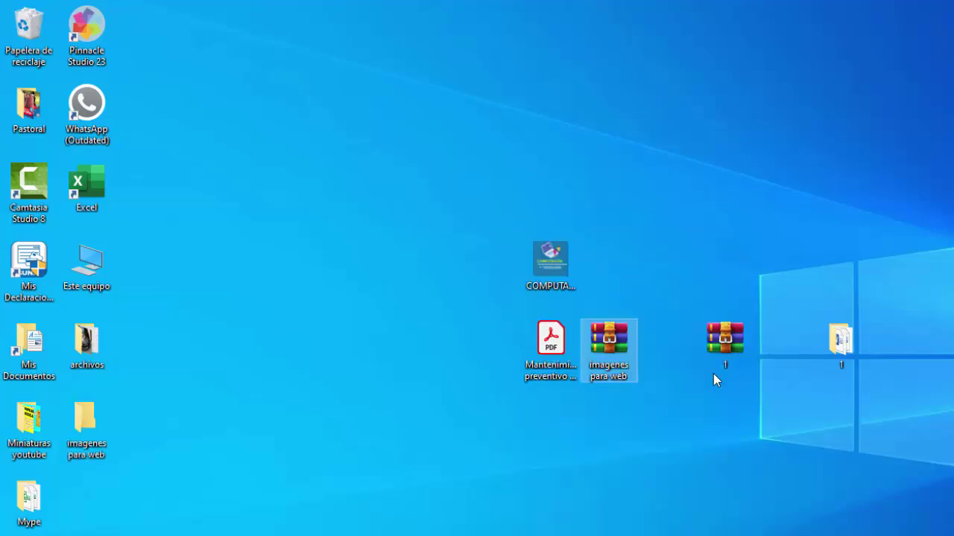
pyautogui.moveTo(86, 428); pyautogui.dragTo(674, 270)
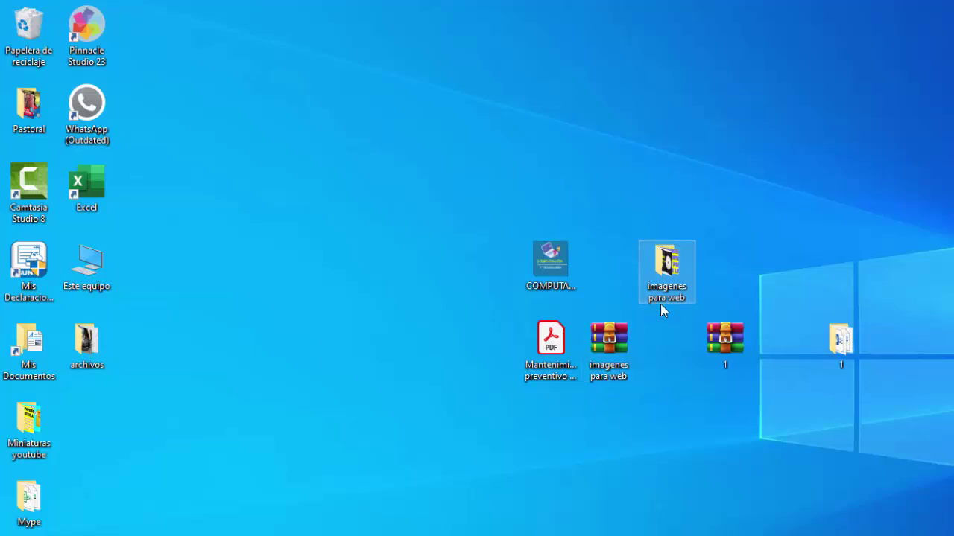
# Open the extracted imagenes para web folder to look at its images, and close it
pyautogui.moveTo(614, 373)
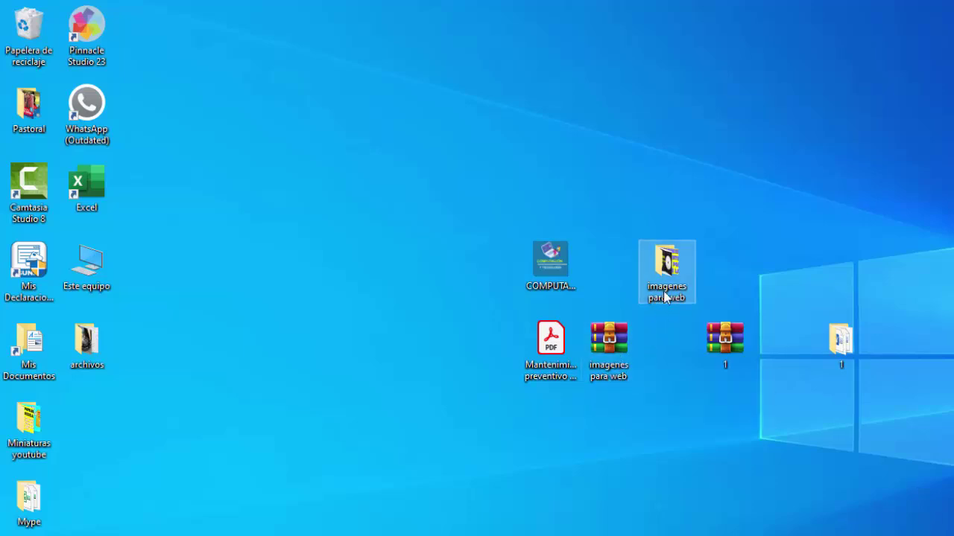
pyautogui.moveTo(668, 274)
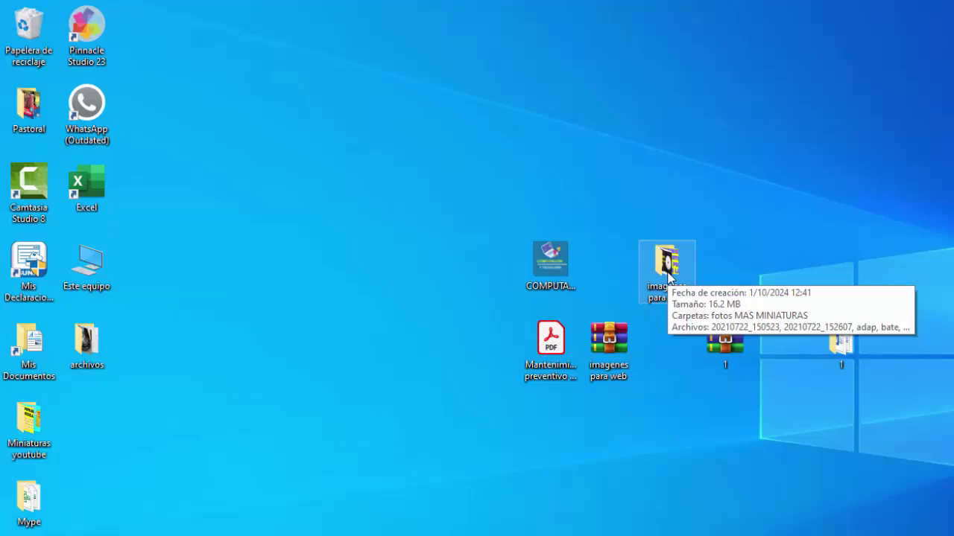
pyautogui.doubleClick(667, 274)
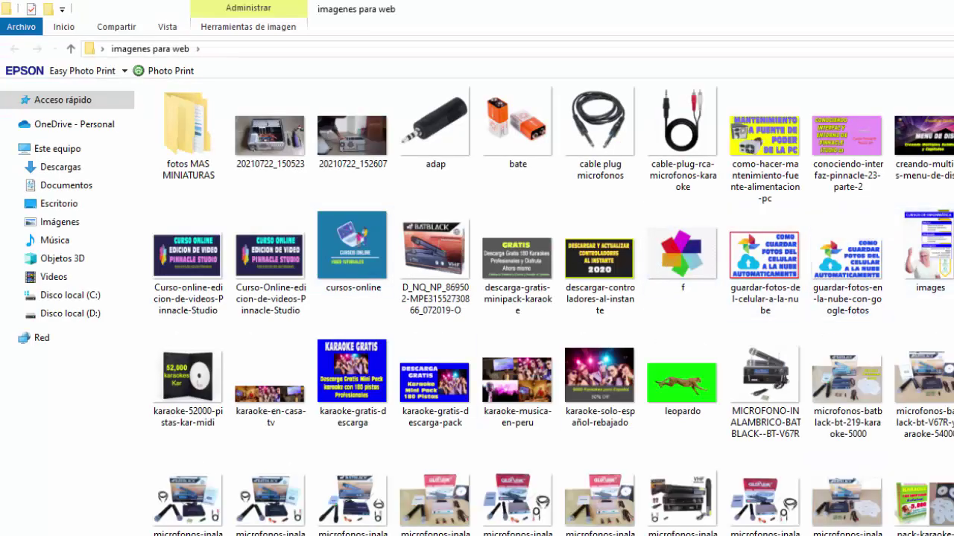
pyautogui.hotkey('alt', 'F4')
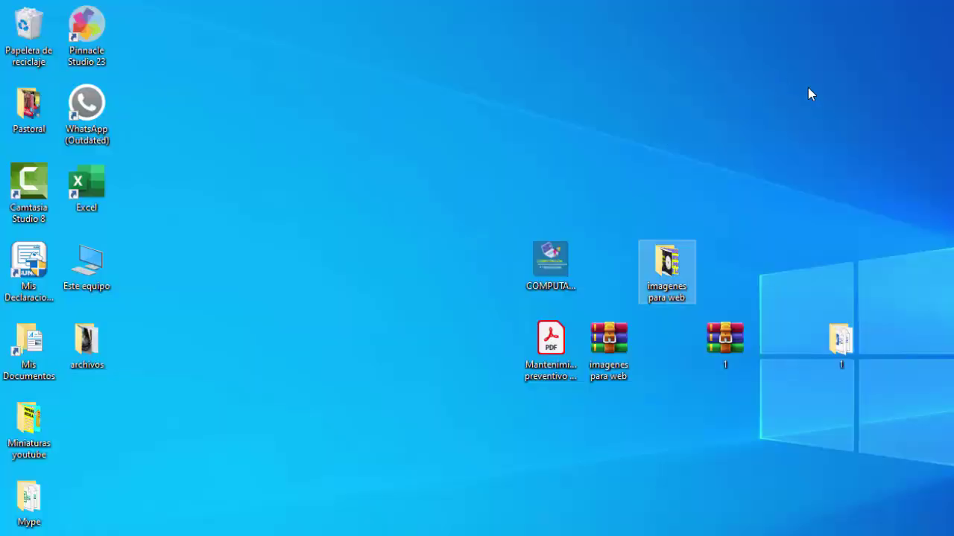
# Open the COMPUTACION-TECNOLOGÍA image from the desktop to view it, and close the viewer
pyautogui.click(549, 269)
pyautogui.doubleClick(548, 265)
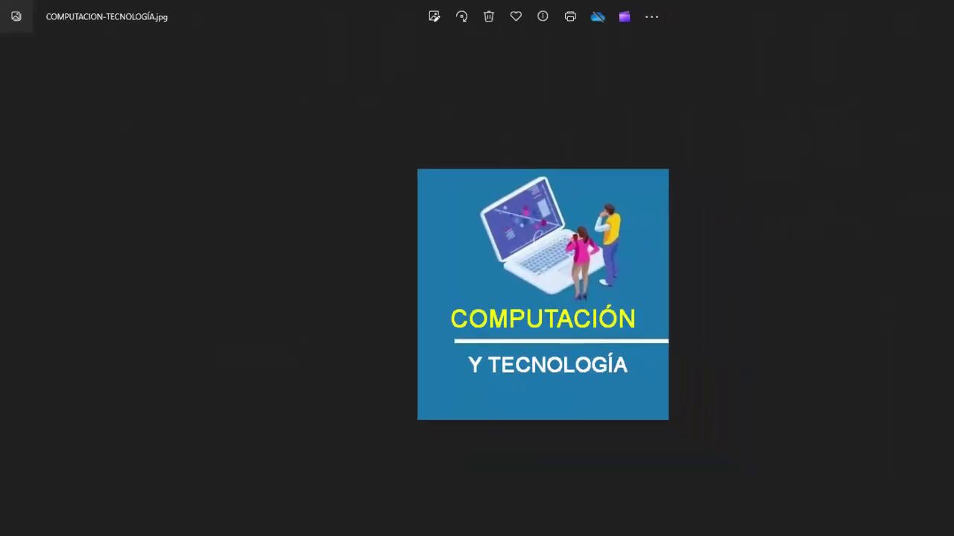
pyautogui.hotkey('alt', 'F4')
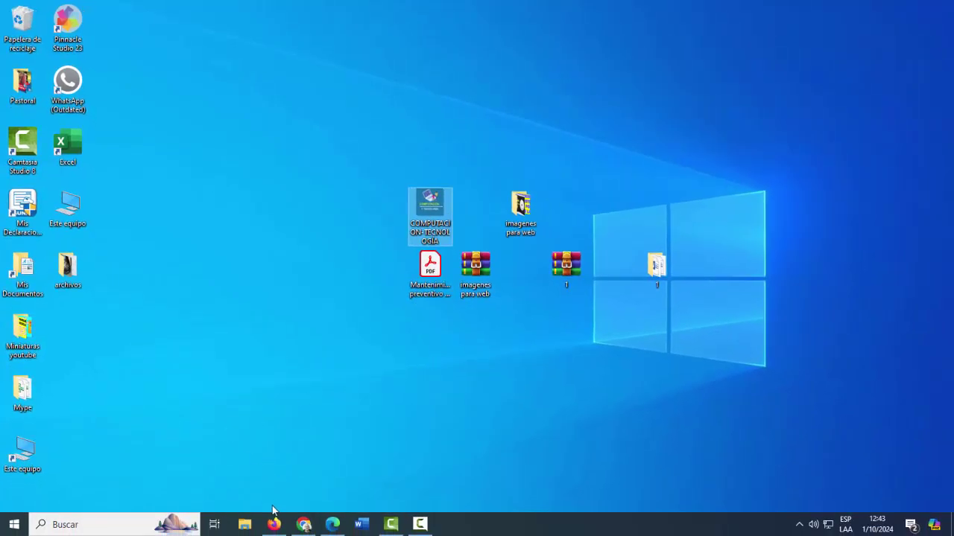
# Switch to Firefox, search Google for photopea and open the Photopea online editor
pyautogui.click(274, 524)
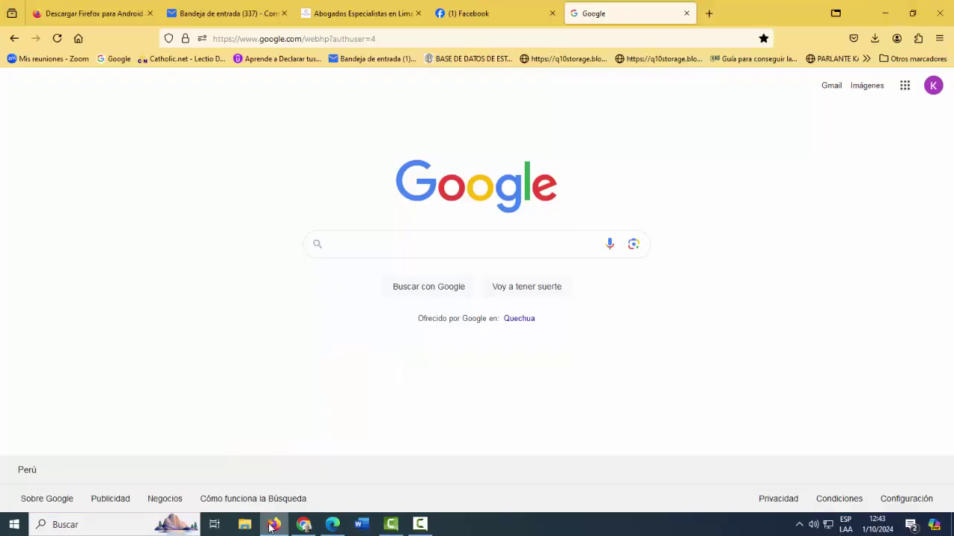
pyautogui.click(381, 246)
pyautogui.write('PHO')
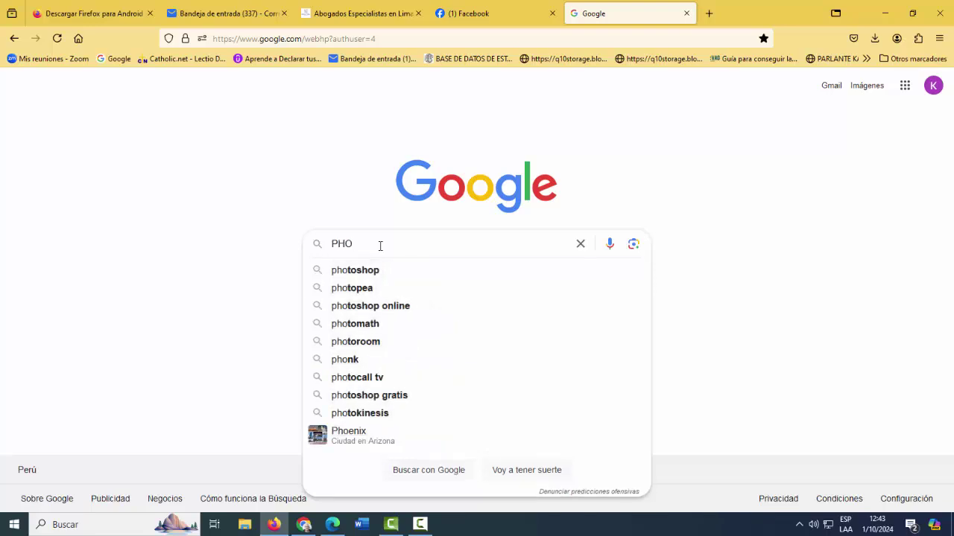
pyautogui.click(350, 289)
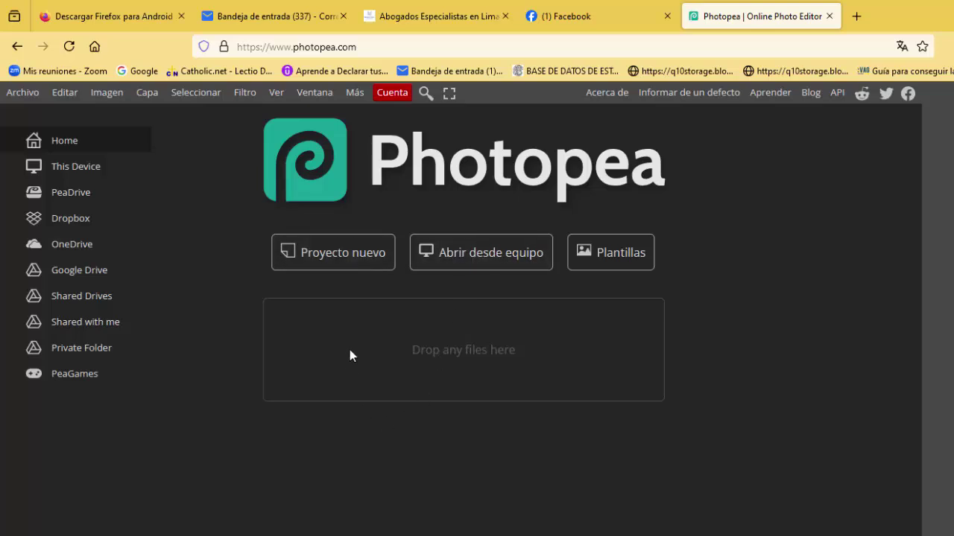
# Start a new Photopea project from the green confetti template with the Wake Me Up! and Before you go go. texts
pyautogui.click(321, 257)
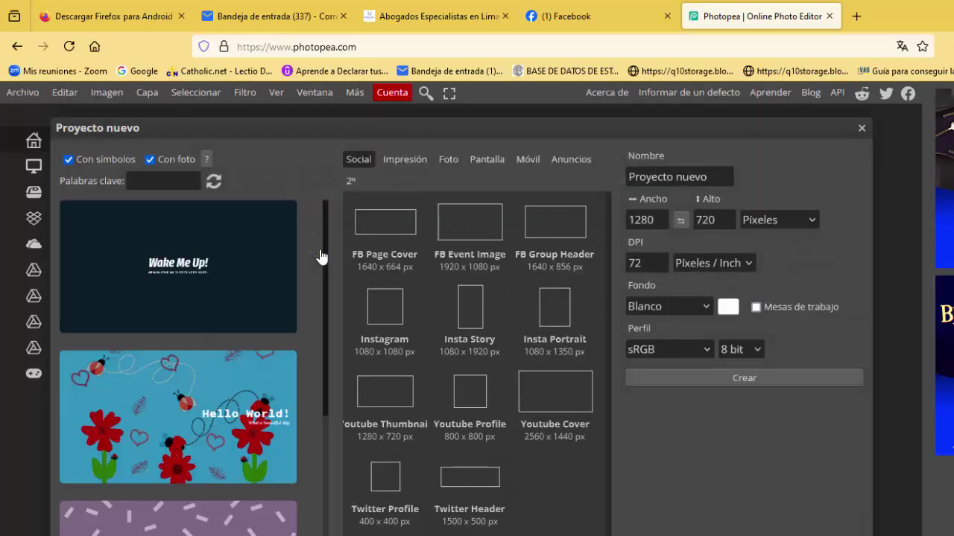
pyautogui.scroll(4, 158, 329)
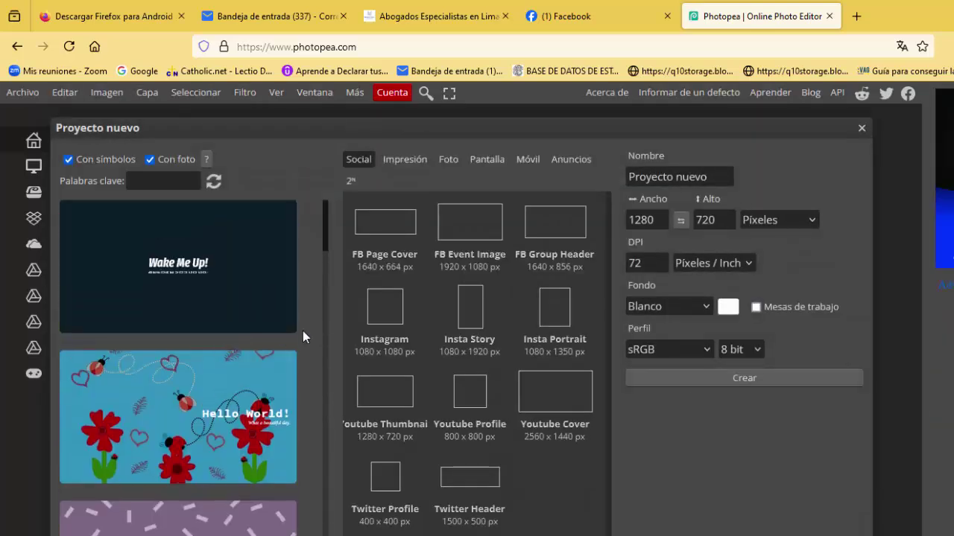
pyautogui.scroll(-5, 169, 328)
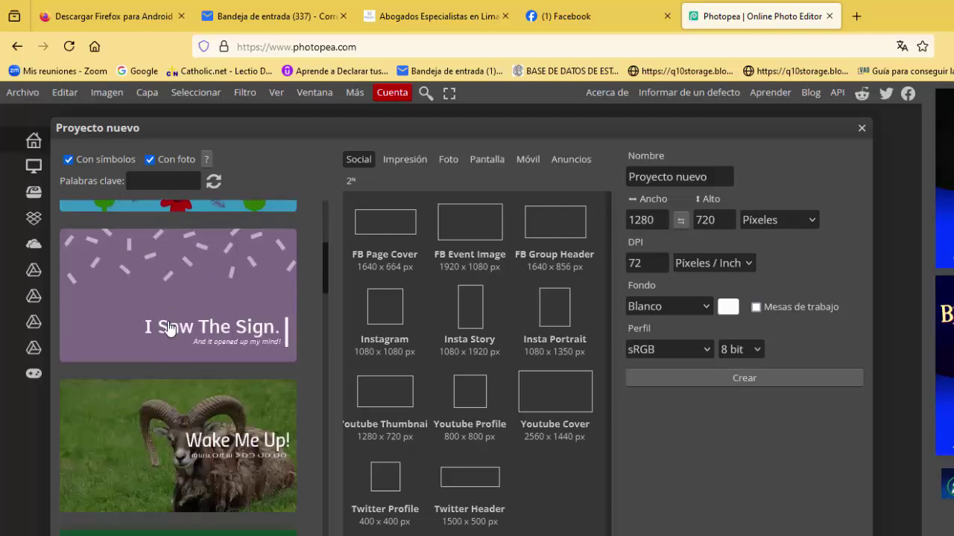
pyautogui.scroll(-6, 169, 328)
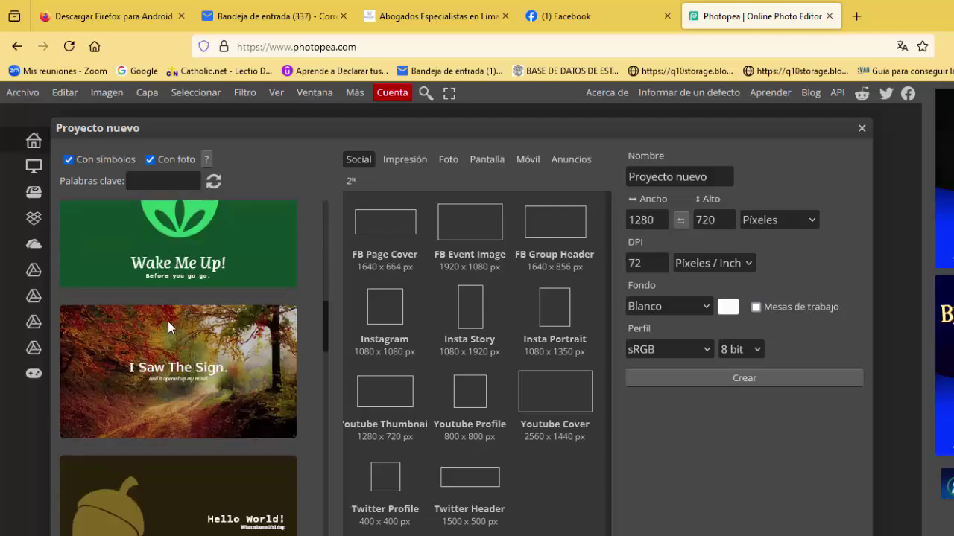
pyautogui.scroll(-8, 169, 328)
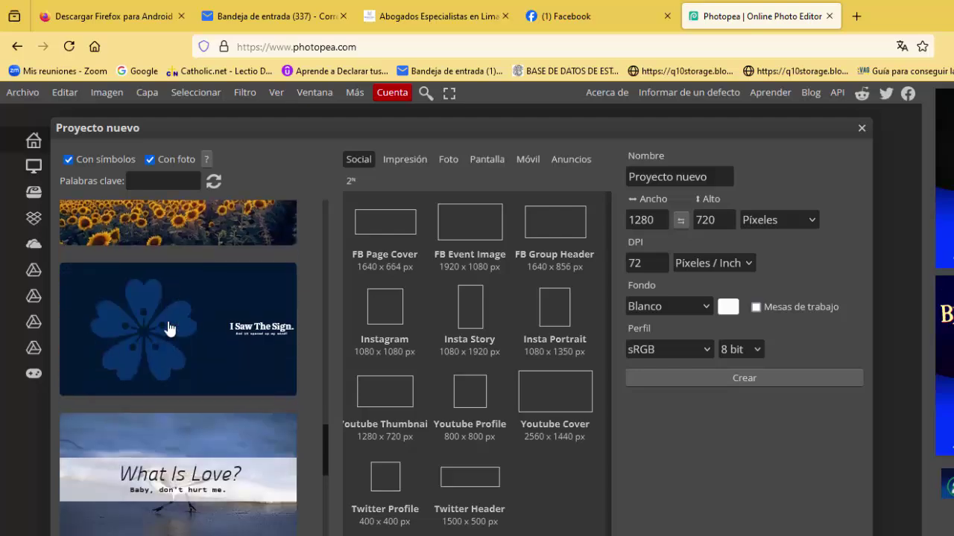
pyautogui.scroll(-2, 184, 397)
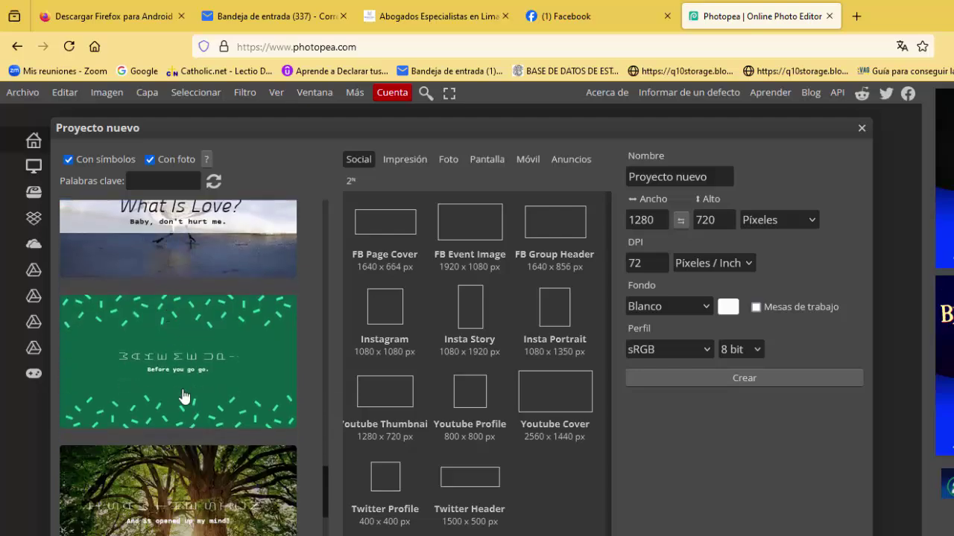
pyautogui.click(122, 348)
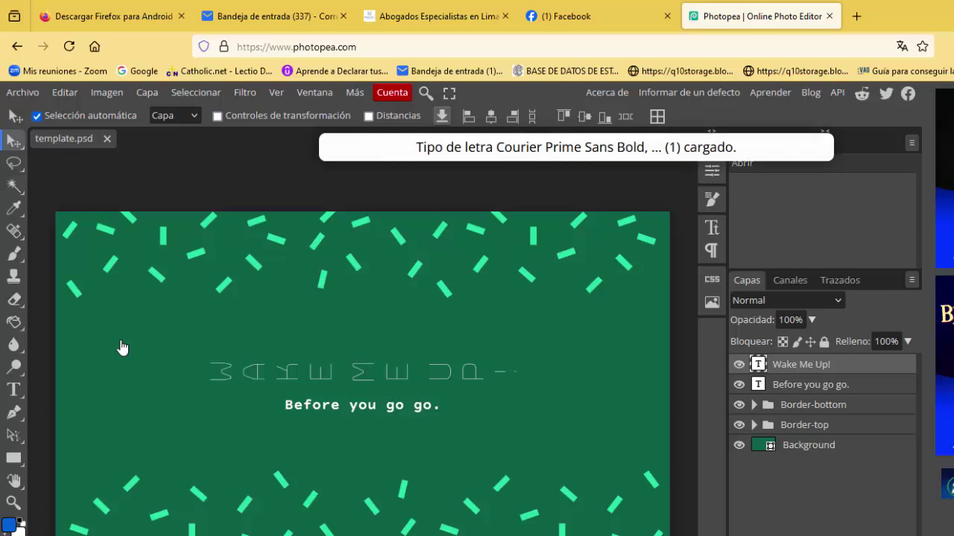
# Replace the template's "Before you go go." text with BIENVENIDOS
pyautogui.click(328, 410)
pyautogui.doubleClick(328, 410)
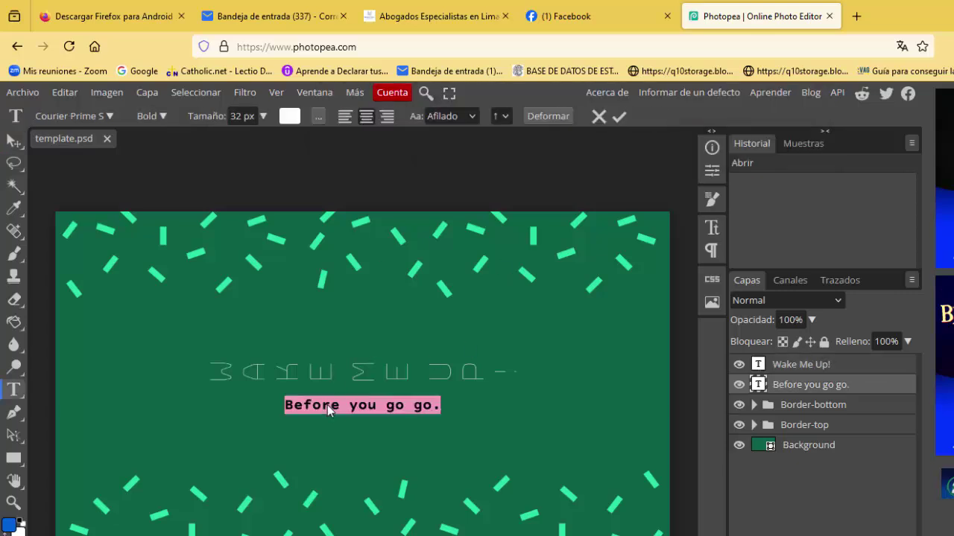
pyautogui.write('BIENVEN')
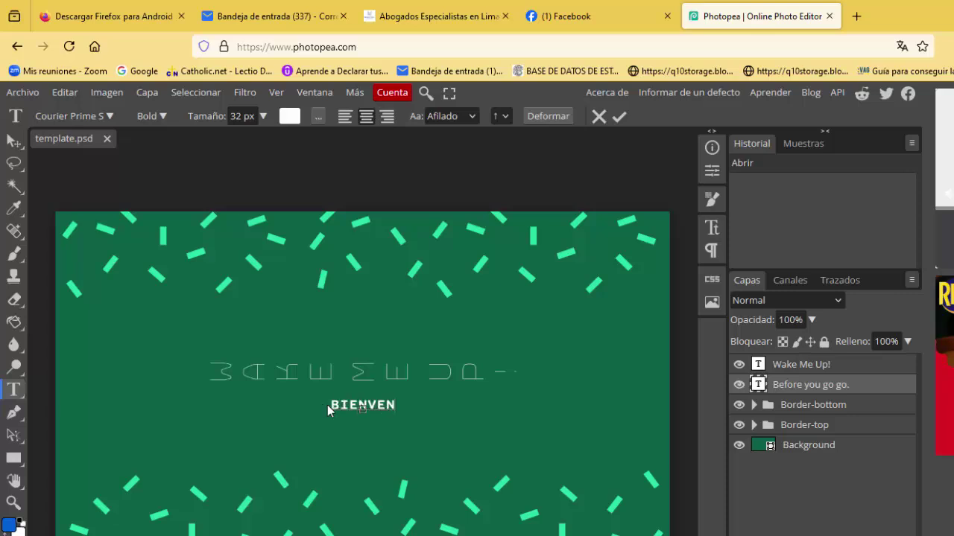
pyautogui.write('IDOS')
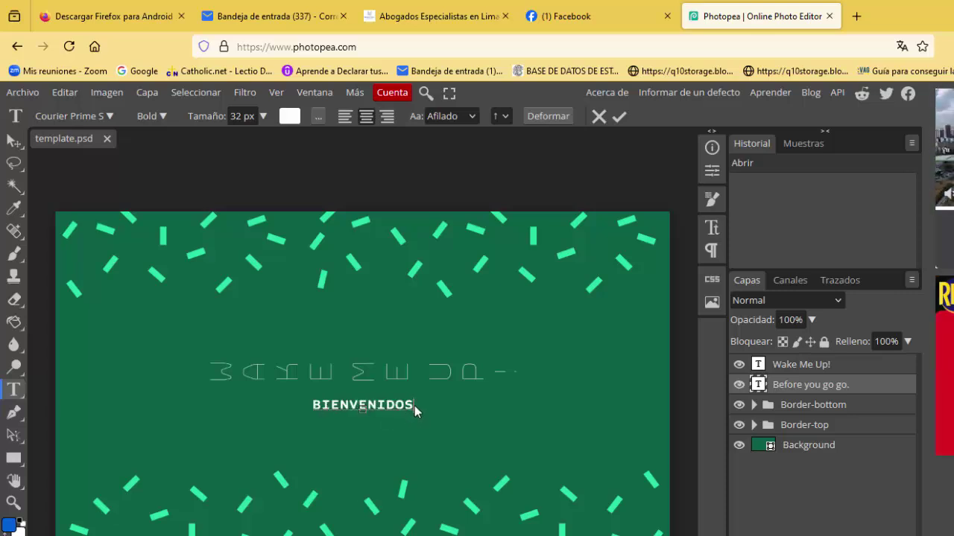
# Enlarge the BIENVENIDOS text to 138 px and move it above the Wake Me Up! line
pyautogui.moveTo(415, 410); pyautogui.dragTo(308, 408)
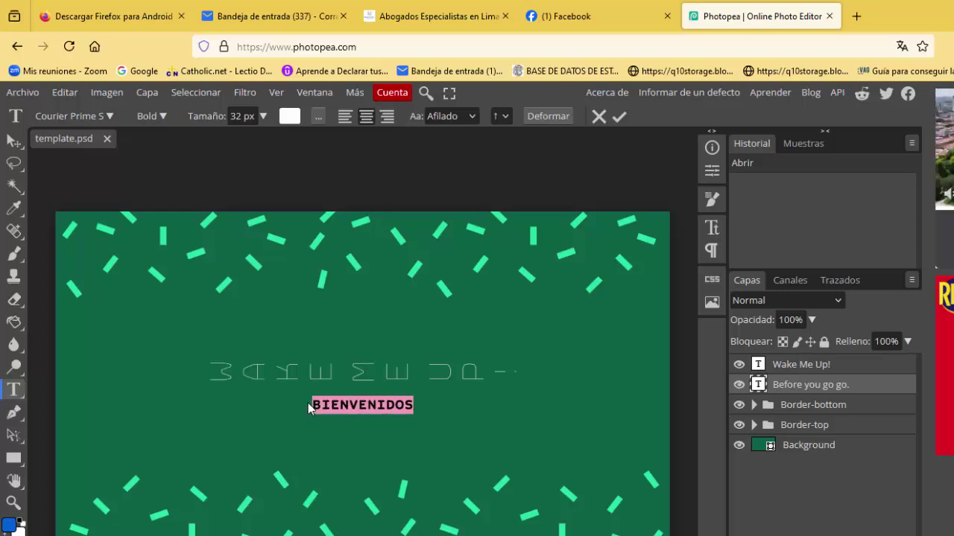
pyautogui.click(263, 117)
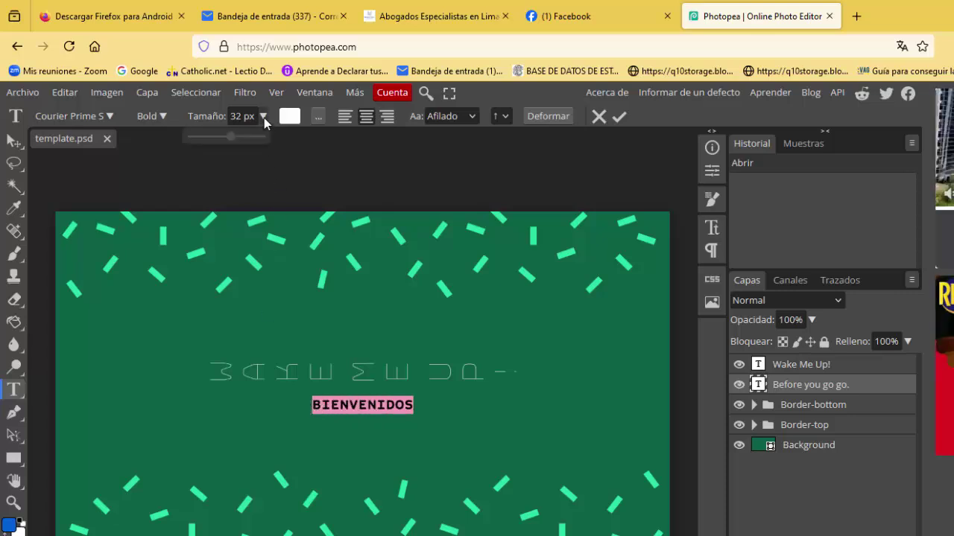
pyautogui.moveTo(232, 140); pyautogui.dragTo(263, 139)
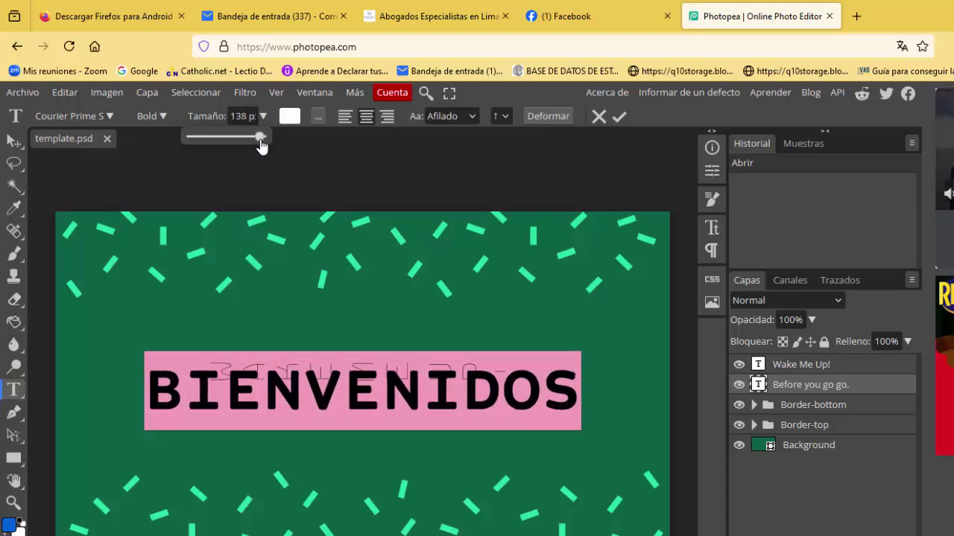
pyautogui.moveTo(326, 353); pyautogui.dragTo(329, 266)
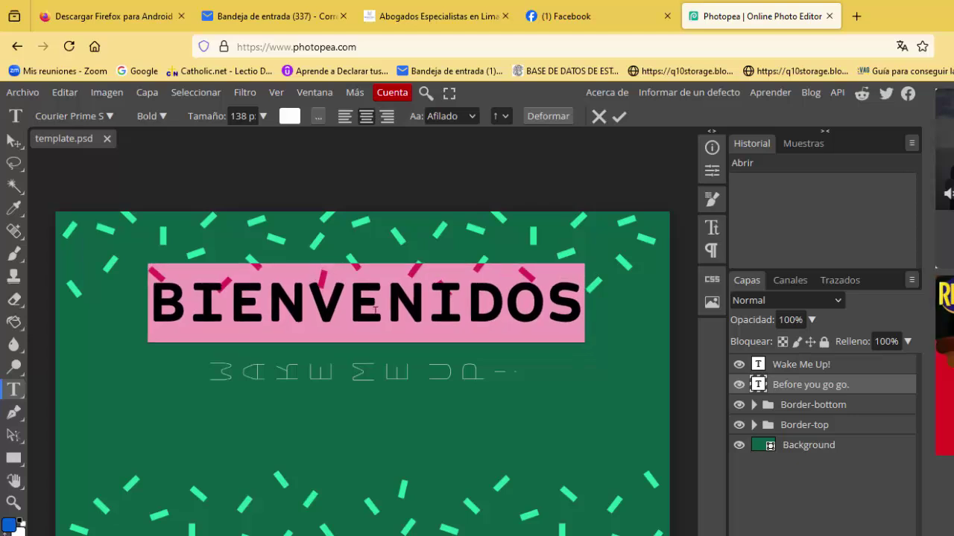
# Colour the BIENVENIDOS text yellow (f2ef1d), apply the text edit and return to the Move tool
pyautogui.click(288, 118)
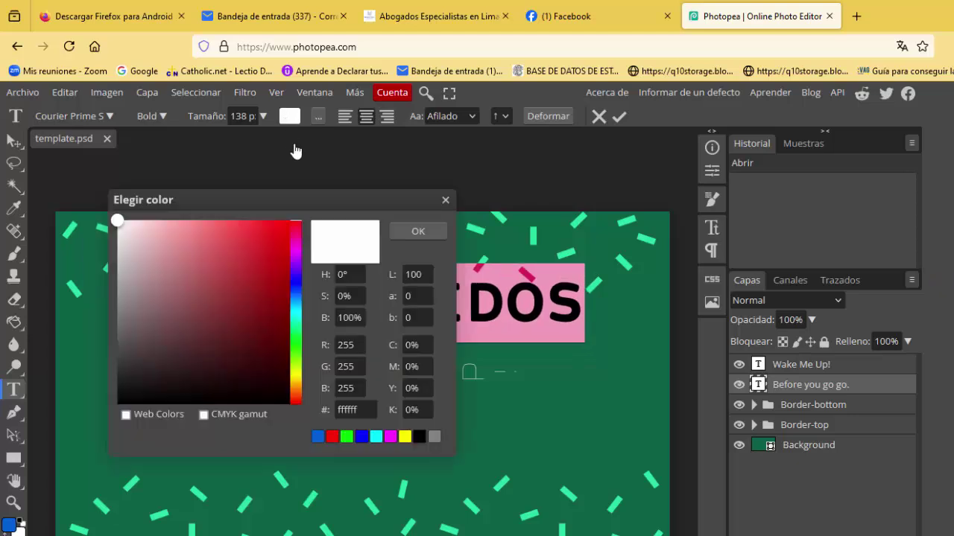
pyautogui.moveTo(291, 347); pyautogui.dragTo(293, 383)
pyautogui.moveTo(274, 232); pyautogui.dragTo(270, 236)
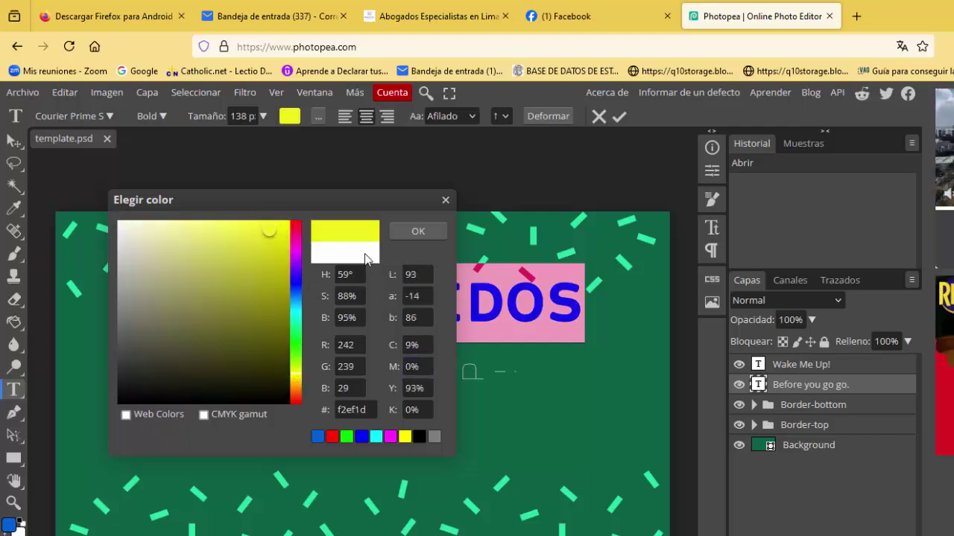
pyautogui.click(418, 230)
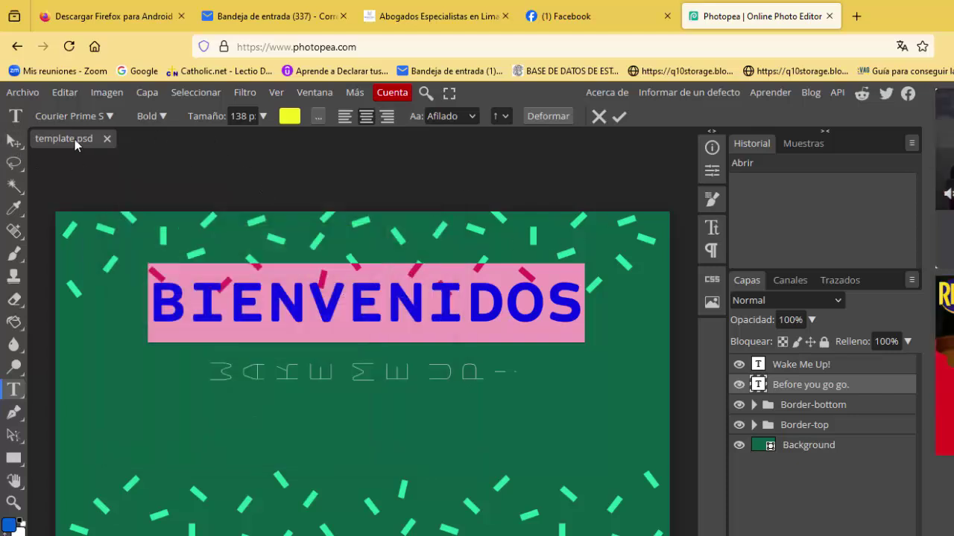
pyautogui.click(14, 141)
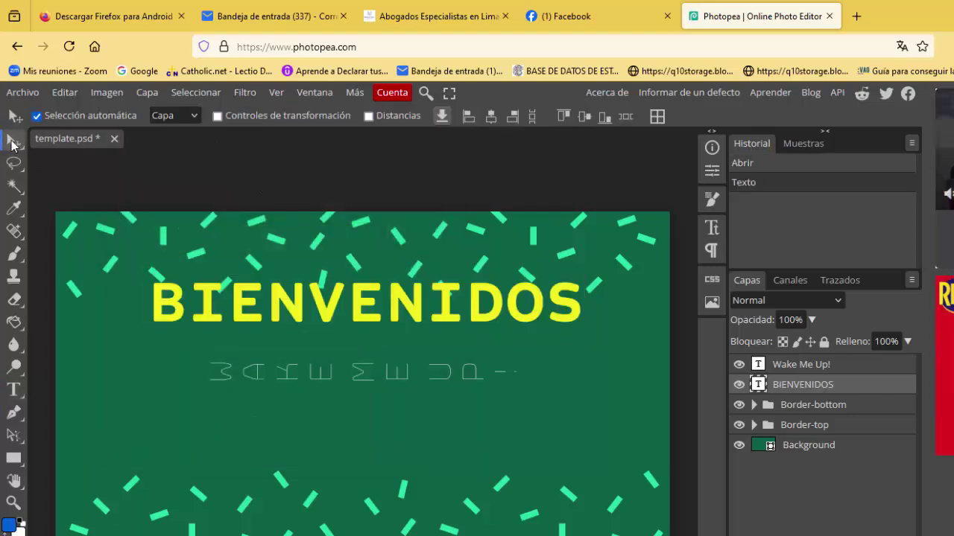
# Delete the Wake Me Up! text layer and move the BIENVENIDOS text down to the middle of the design
pyautogui.click(383, 372)
pyautogui.moveTo(374, 412)
pyautogui.mouseDown()
pyautogui.moveTo(374, 427)
pyautogui.moveTo(377, 411)
pyautogui.mouseUp()
pyautogui.press('Delete')
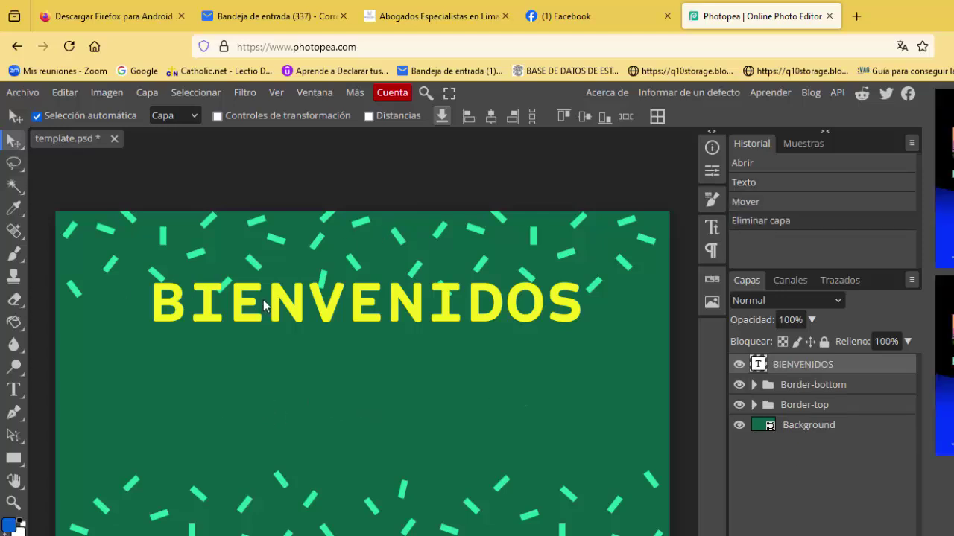
pyautogui.moveTo(289, 302); pyautogui.dragTo(293, 379)
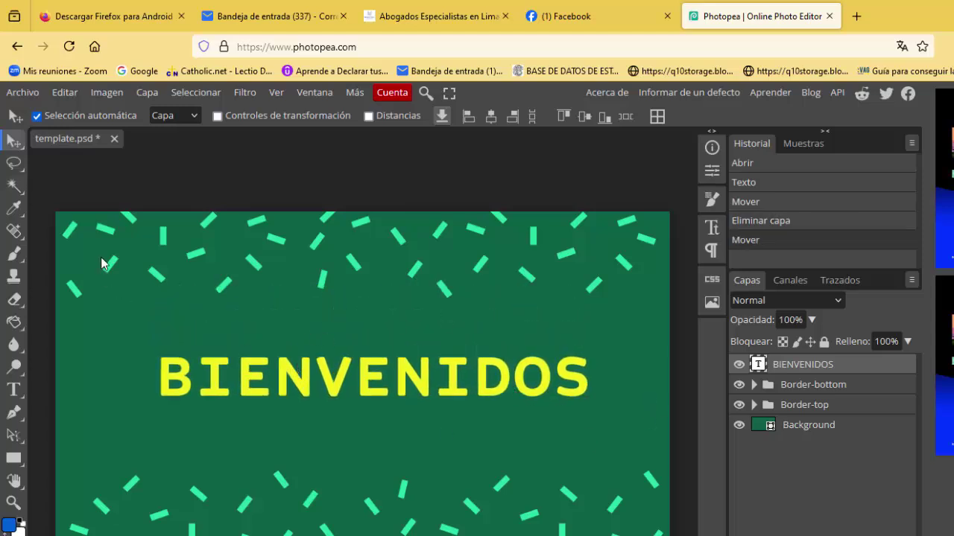
# Export the design as a JPG named MI IMAGEN, keeping the 1280 × 720 px size and 100% quality
pyautogui.click(23, 94)
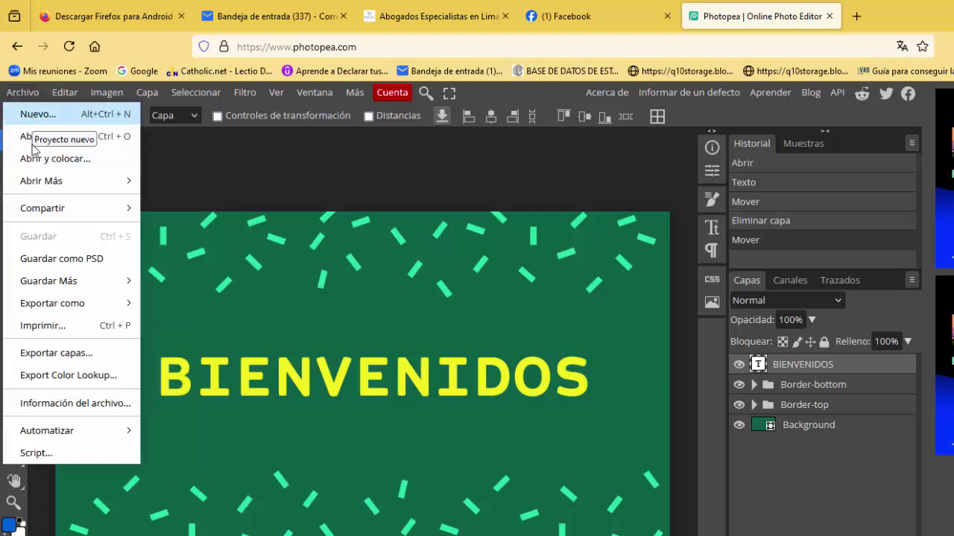
pyautogui.moveTo(101, 304)
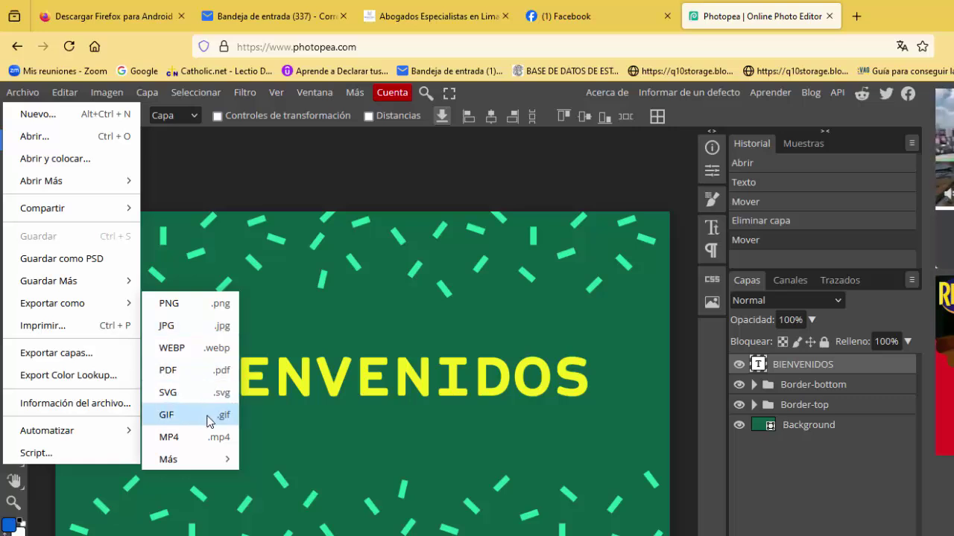
pyautogui.click(165, 328)
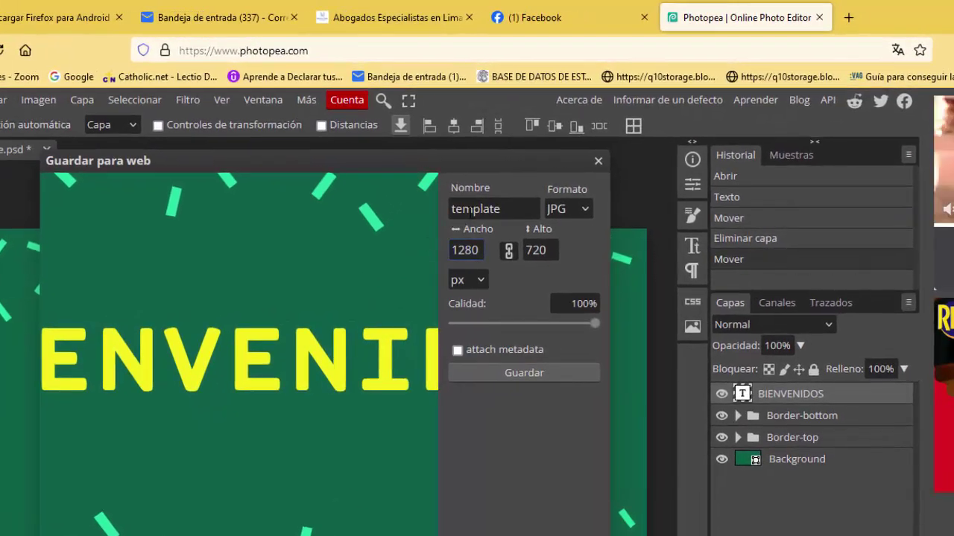
pyautogui.doubleClick(474, 209)
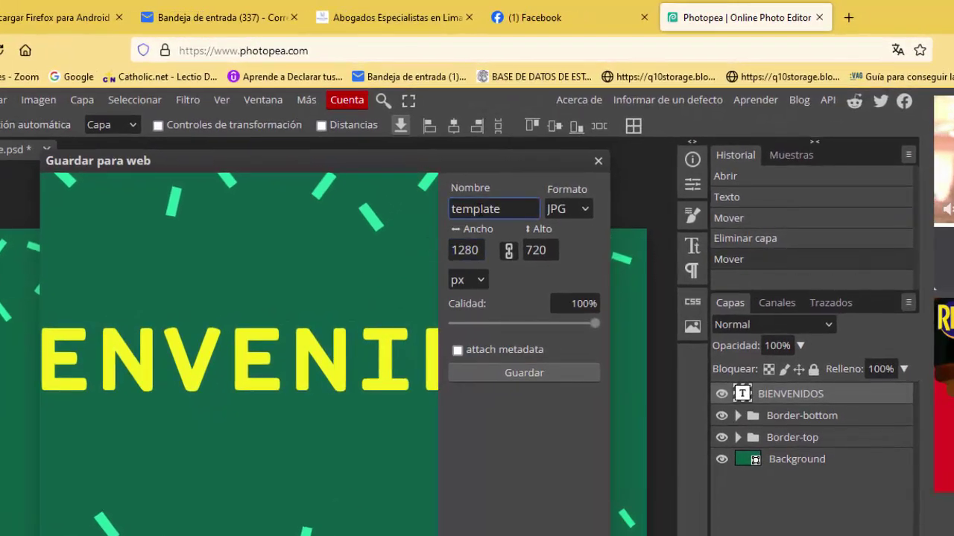
pyautogui.write('MI IMAG')
pyautogui.press('BackSpace')
pyautogui.write('GEN')
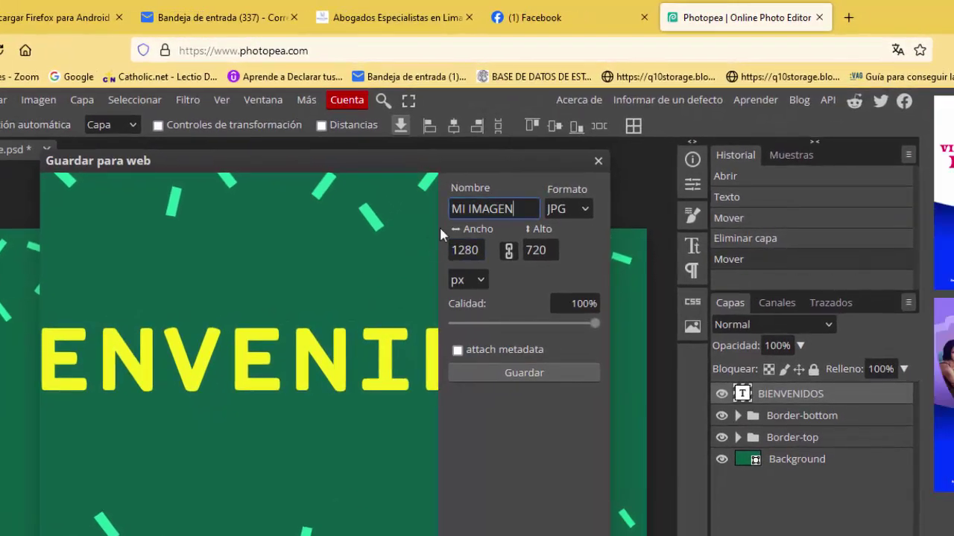
pyautogui.click(507, 403)
pyautogui.click(512, 374)
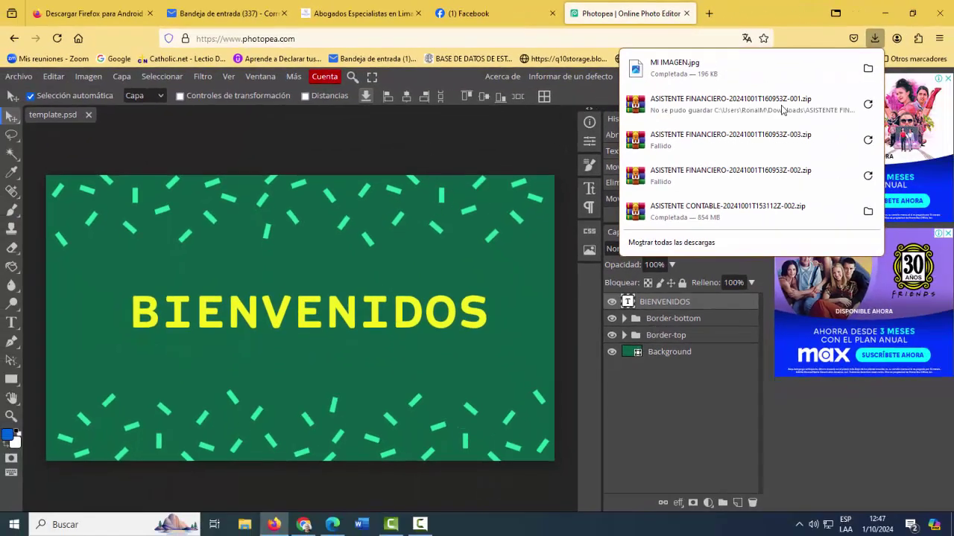
# Switch to File Explorer and move the MI IMAGEN file from the Descargas folder to the desktop
pyautogui.click(883, 13)
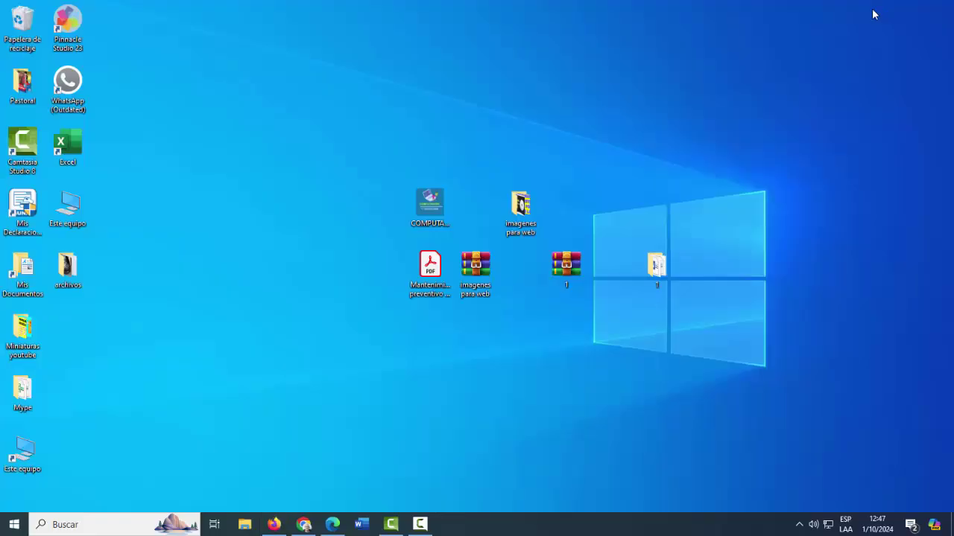
pyautogui.click(244, 525)
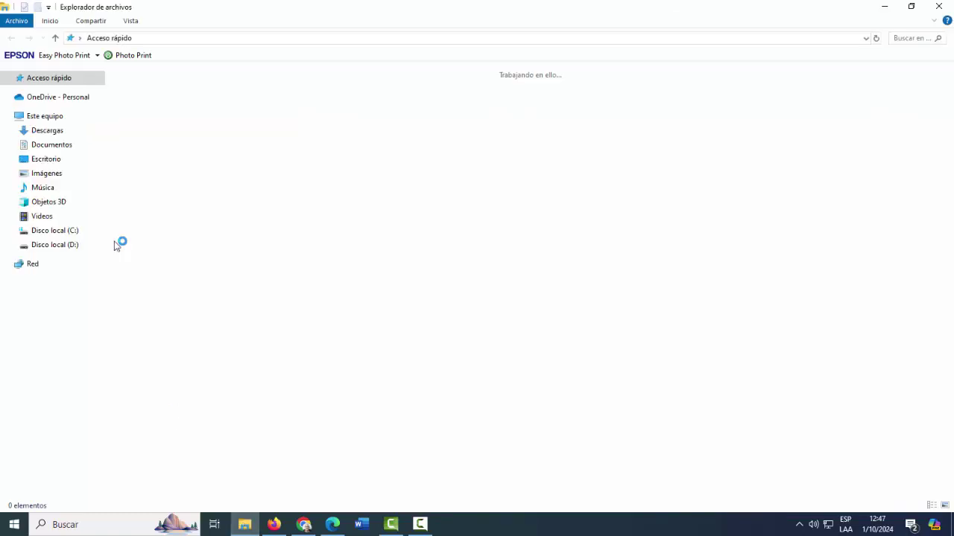
pyautogui.click(43, 135)
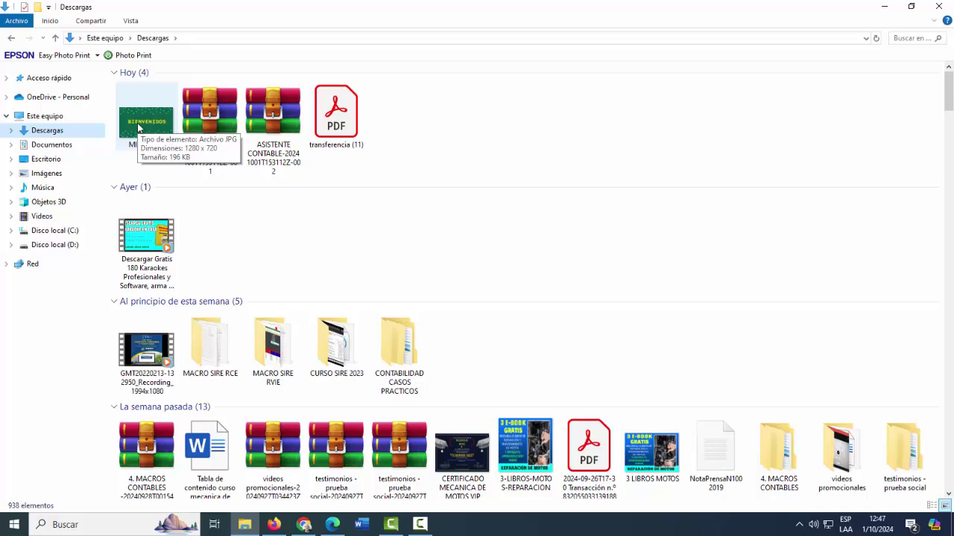
pyautogui.rightClick(138, 128)
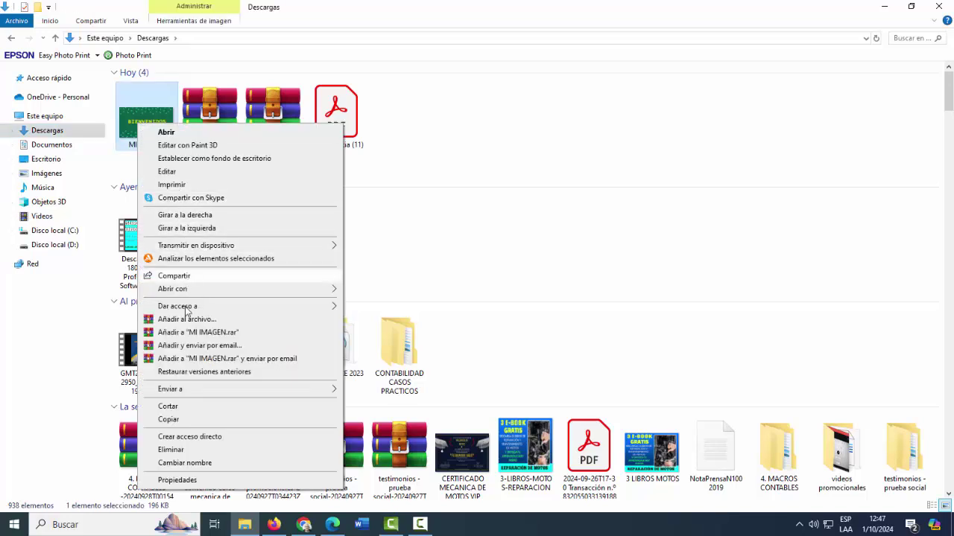
pyautogui.click(169, 407)
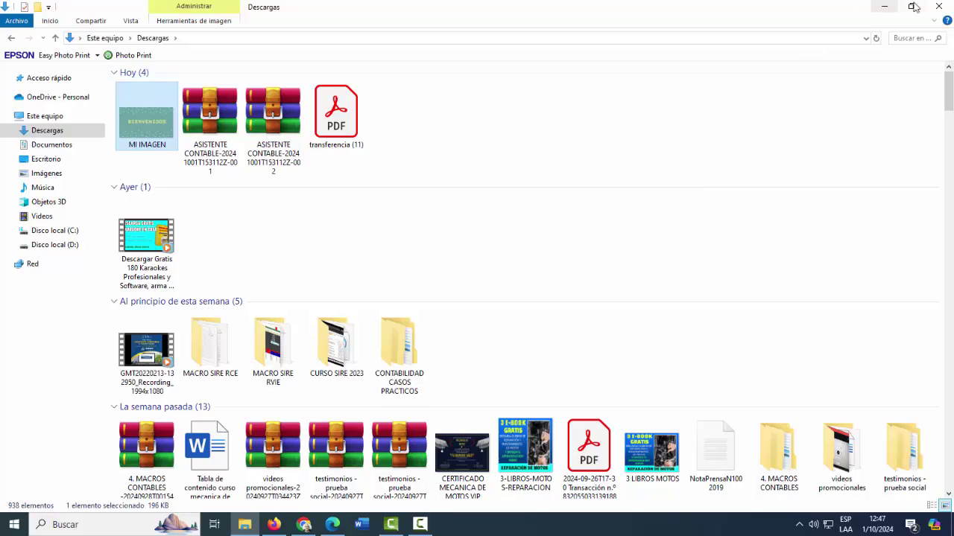
pyautogui.click(885, 7)
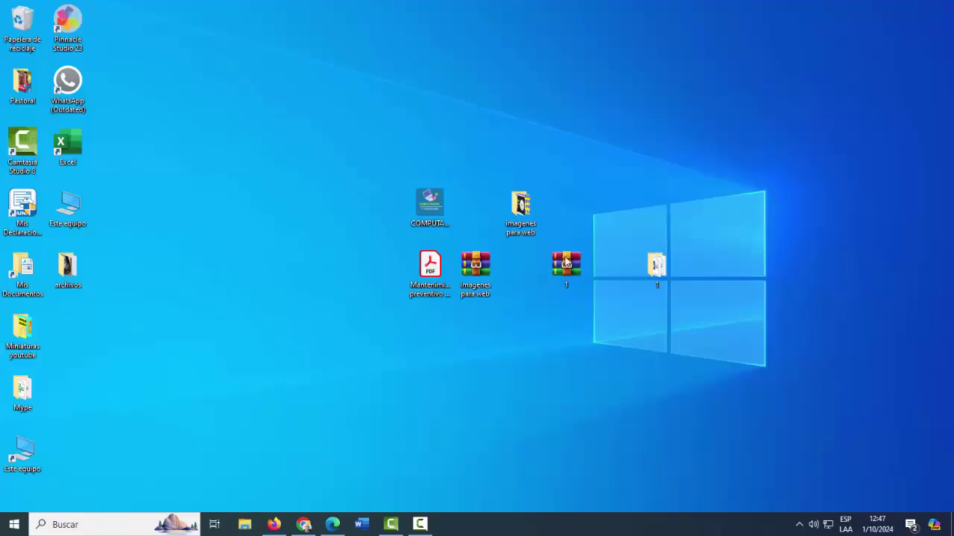
pyautogui.rightClick(628, 141)
pyautogui.click(660, 211)
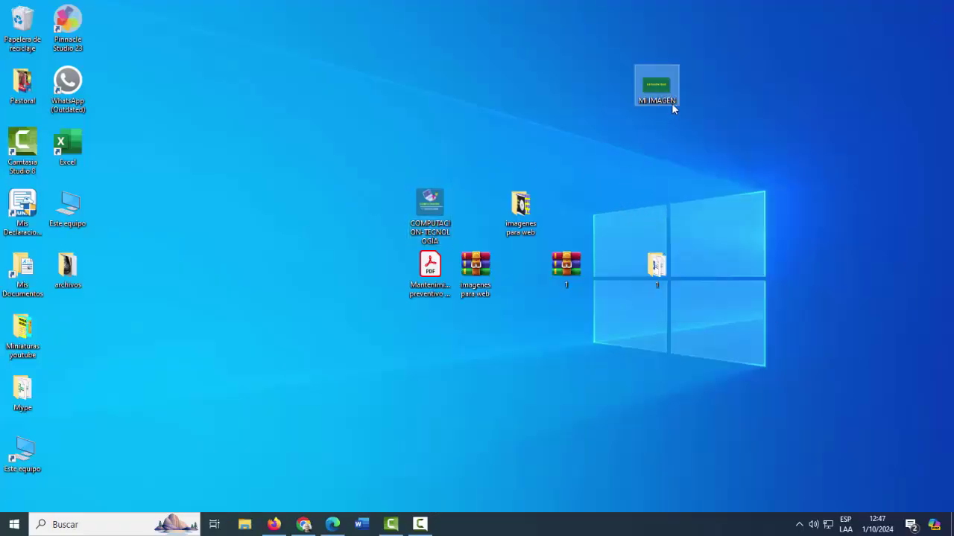
# Place the MI IMAGEN icon below the Mantenimiento preventivo PDF on the desktop, then open the image to check it and close it
pyautogui.moveTo(673, 105); pyautogui.dragTo(431, 349)
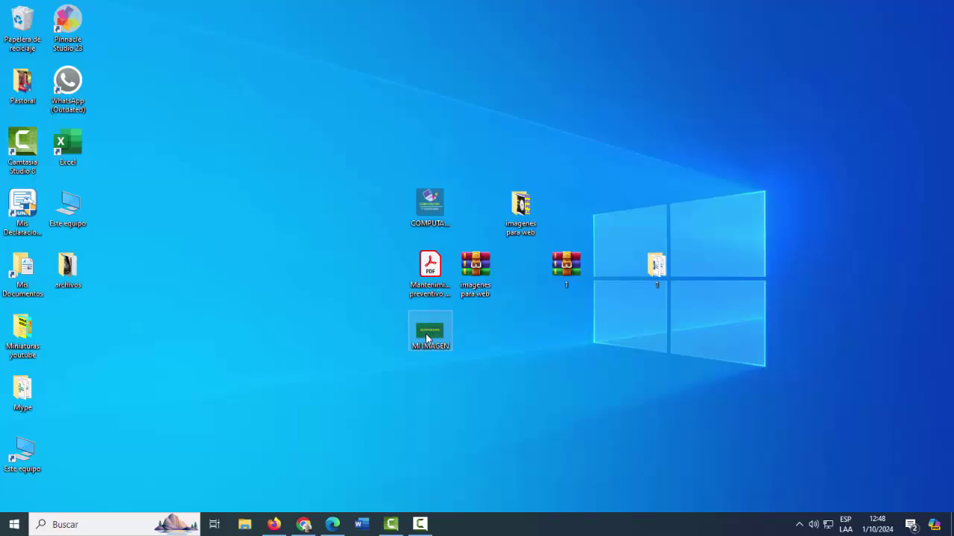
pyautogui.doubleClick(427, 337)
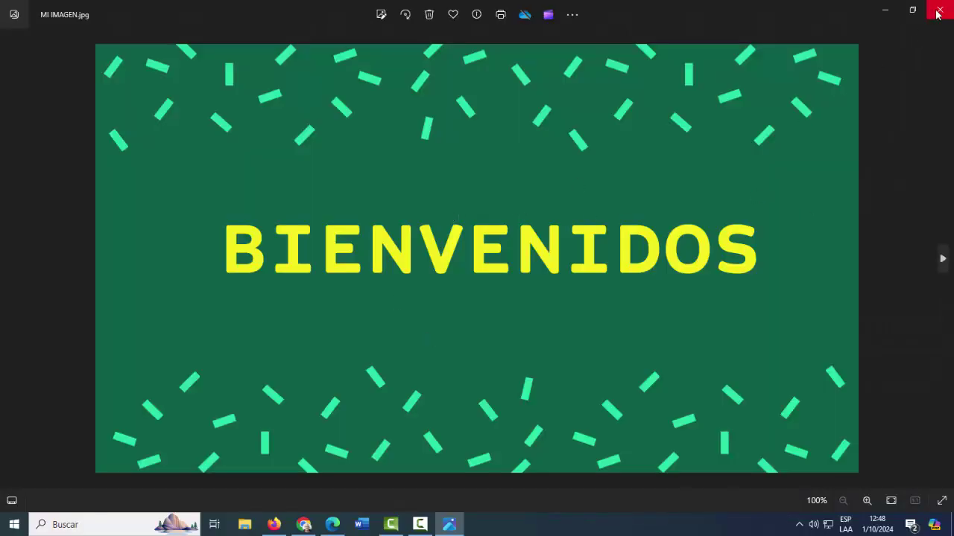
pyautogui.click(938, 13)
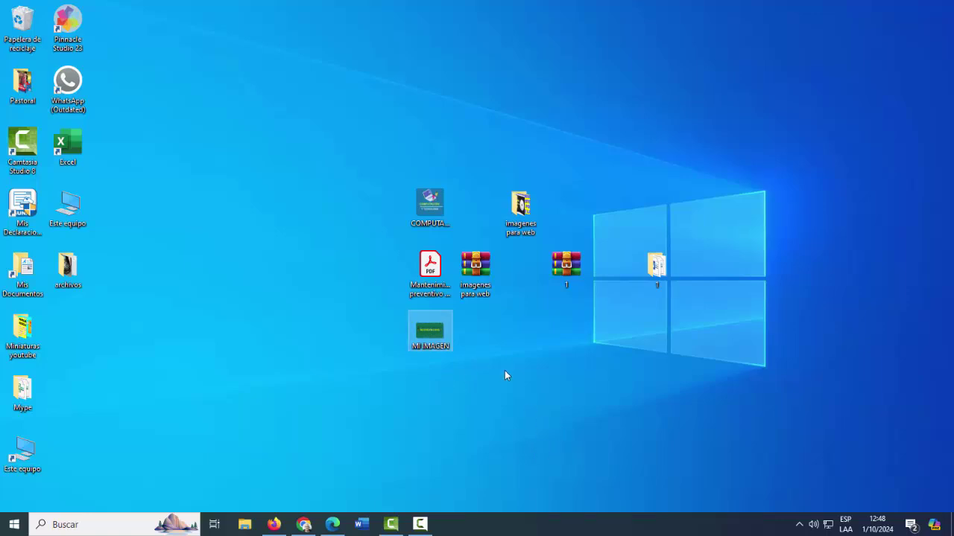
# Move MI IMAGEN from the desktop into the word folder on Disco local (D:) and close the folder window
pyautogui.rightClick(440, 341)
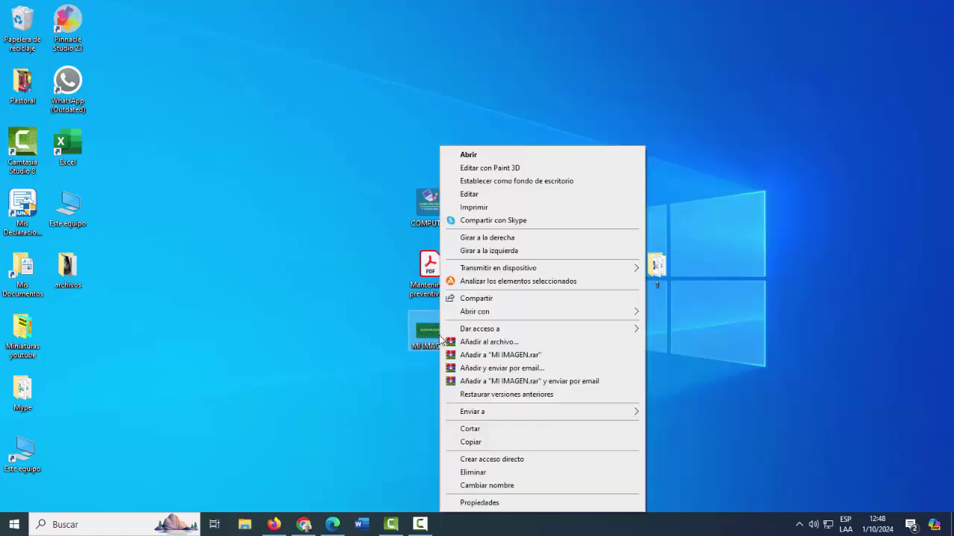
pyautogui.click(470, 431)
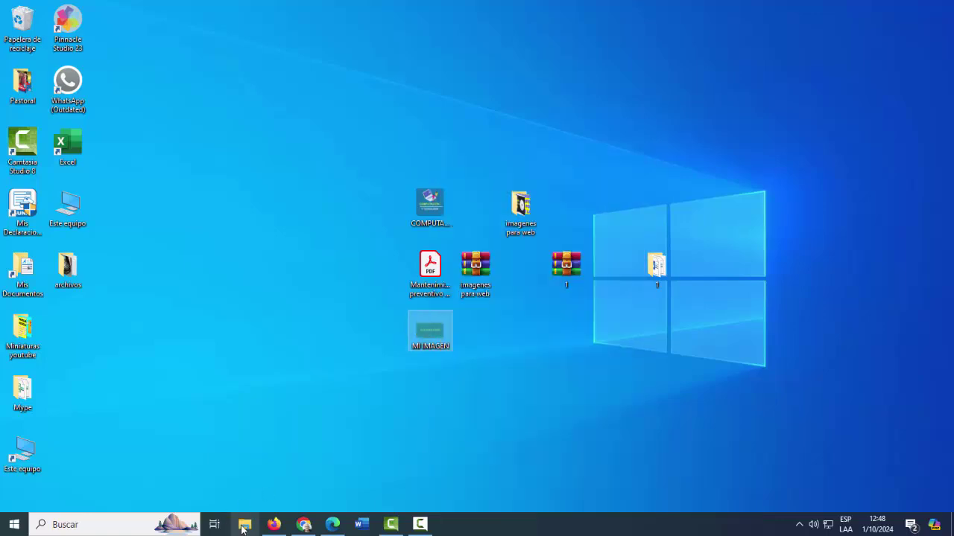
pyautogui.click(245, 526)
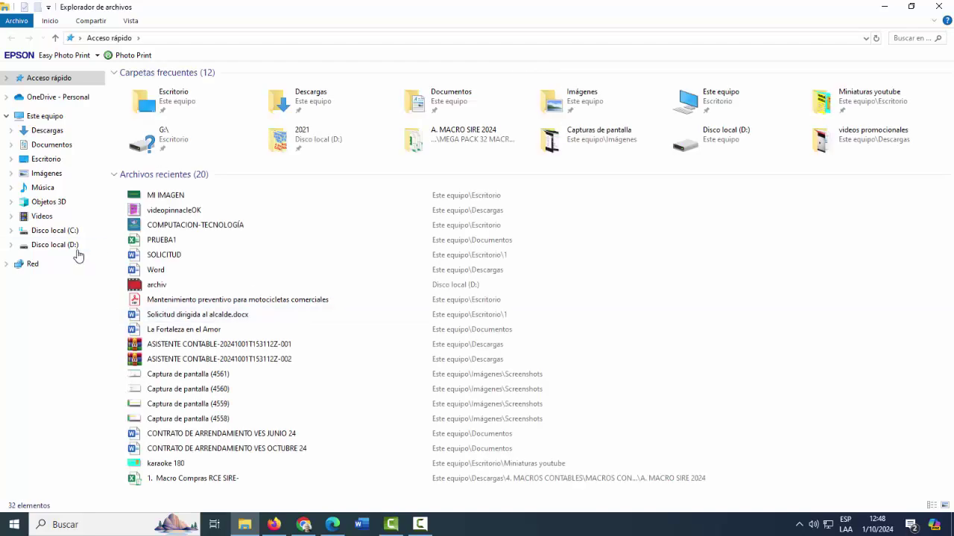
pyautogui.click(64, 248)
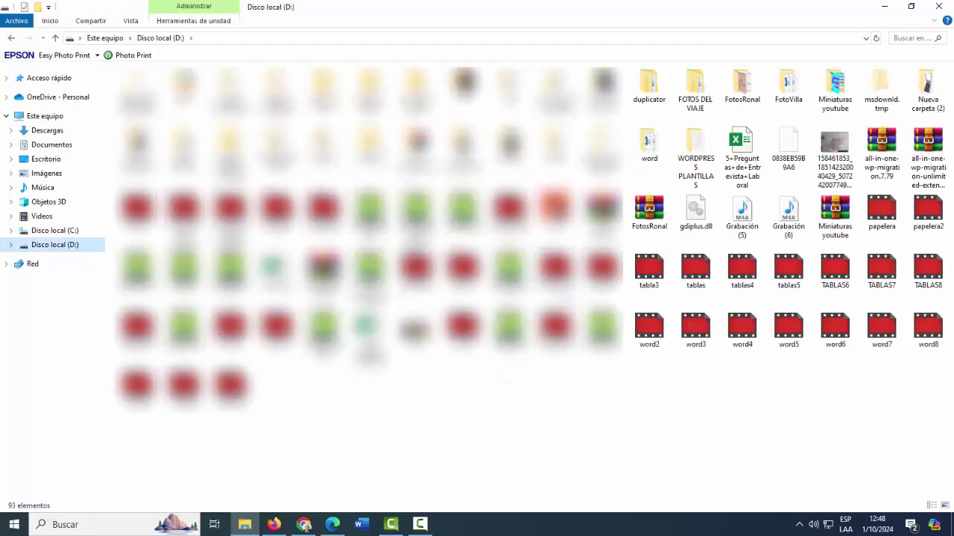
pyautogui.doubleClick(648, 149)
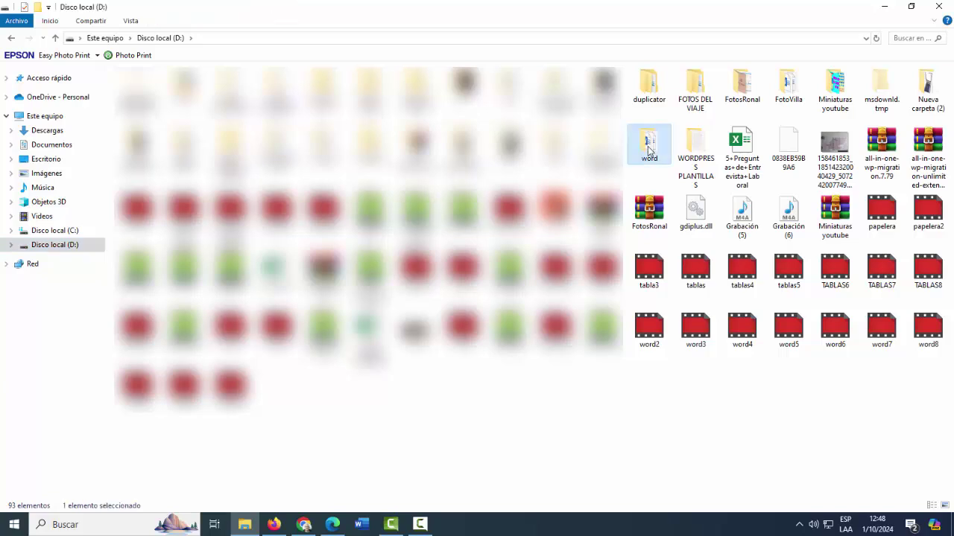
pyautogui.rightClick(219, 306)
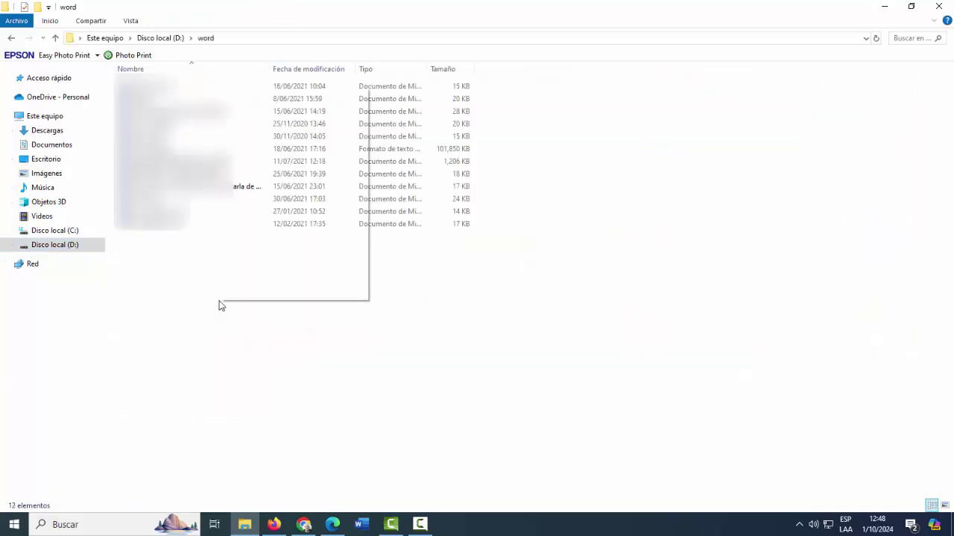
pyautogui.click(246, 187)
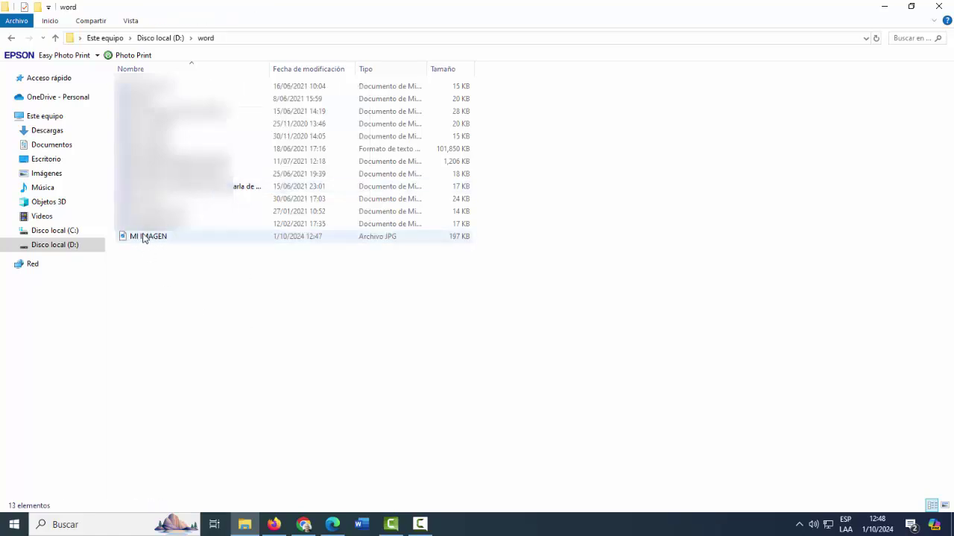
pyautogui.click(939, 6)
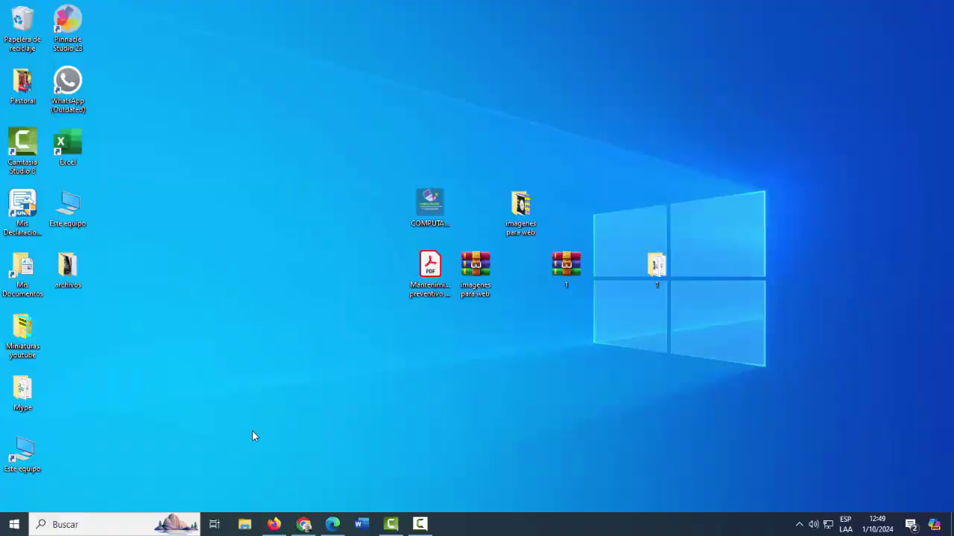
# Search Disco local (D:) for MI IMAGEN and select the matching image file
pyautogui.click(244, 525)
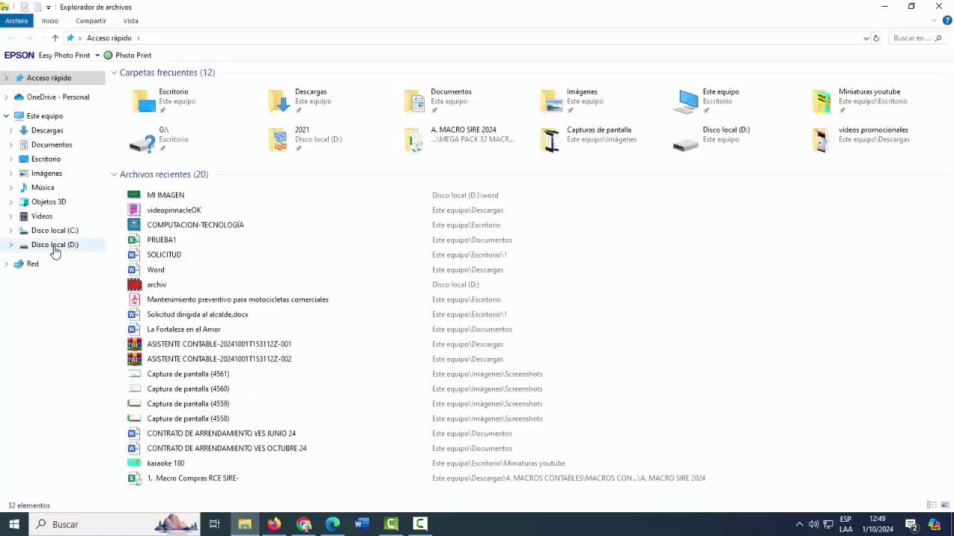
pyautogui.click(54, 249)
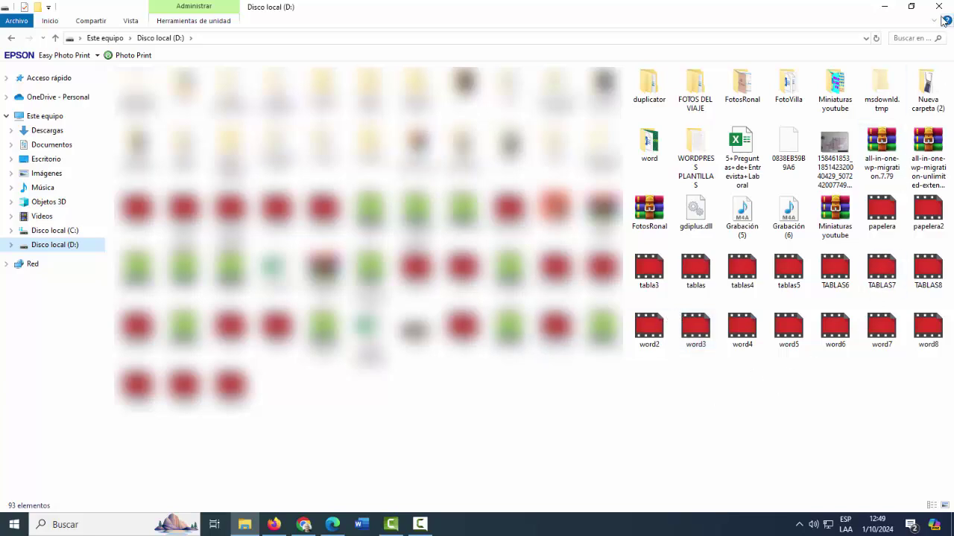
pyautogui.click(907, 38)
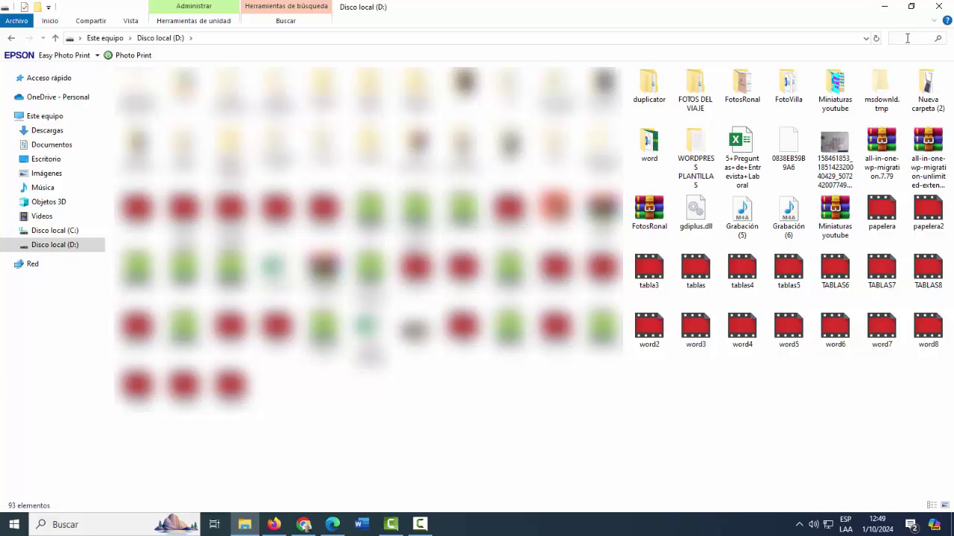
pyautogui.write('MI IMAGEN')
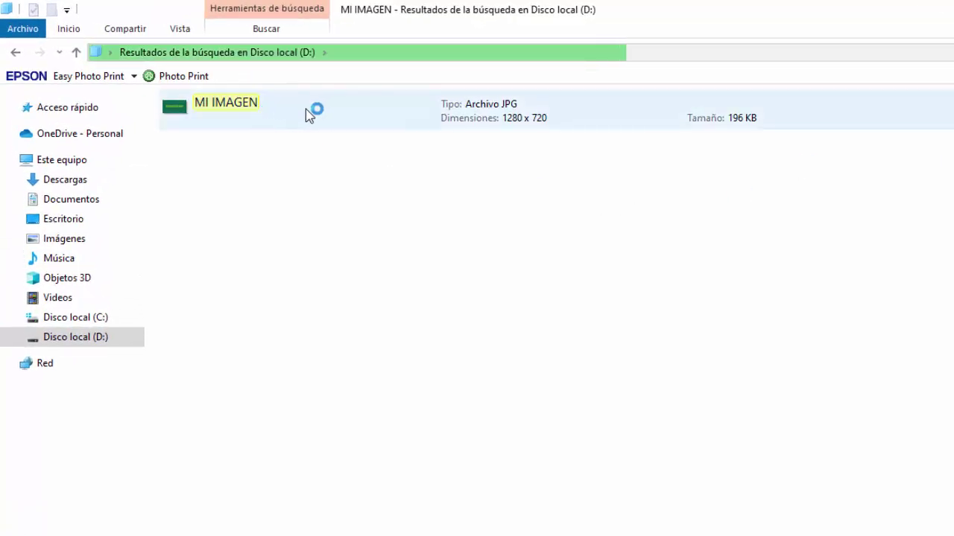
pyautogui.click(309, 111)
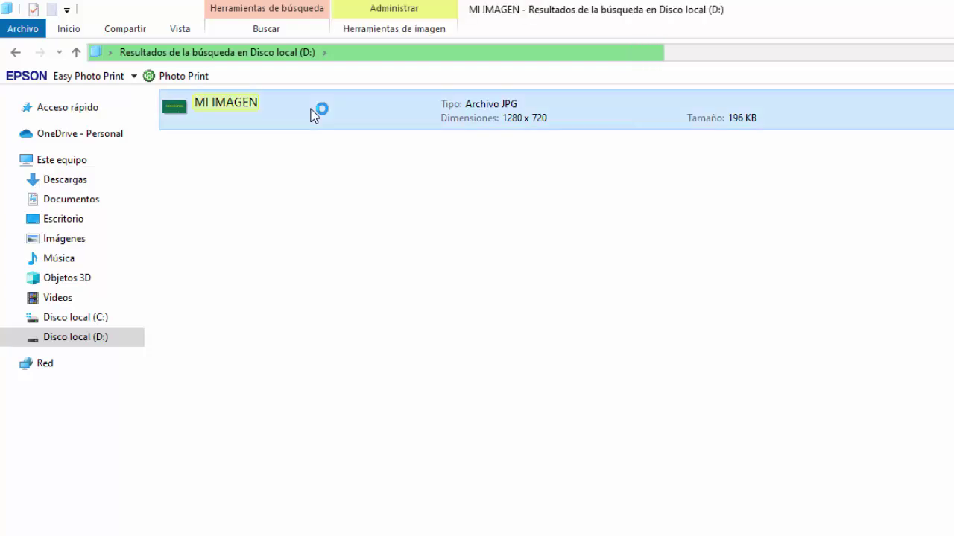